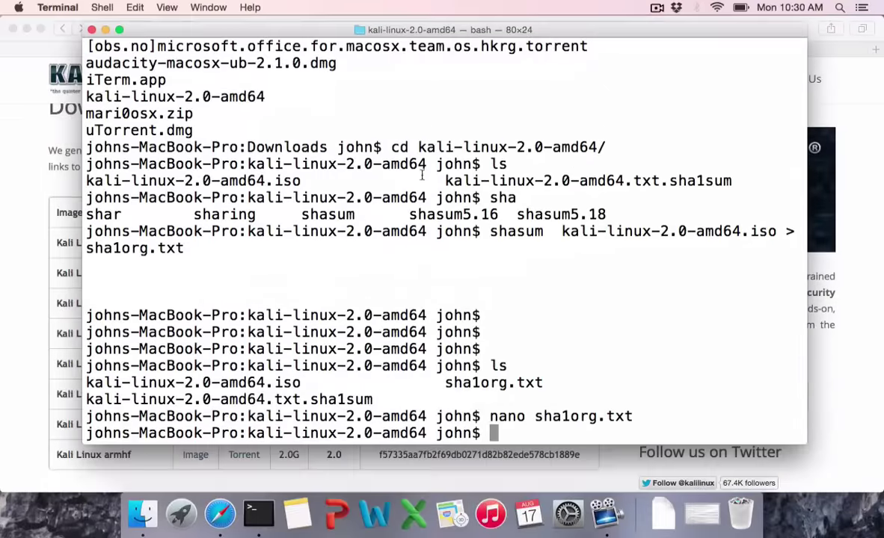
- View the contents of kali-linux-2.0-amd64.txt.sha1sum in nano and exit without saving
{"action": "type", "text": "nano"}
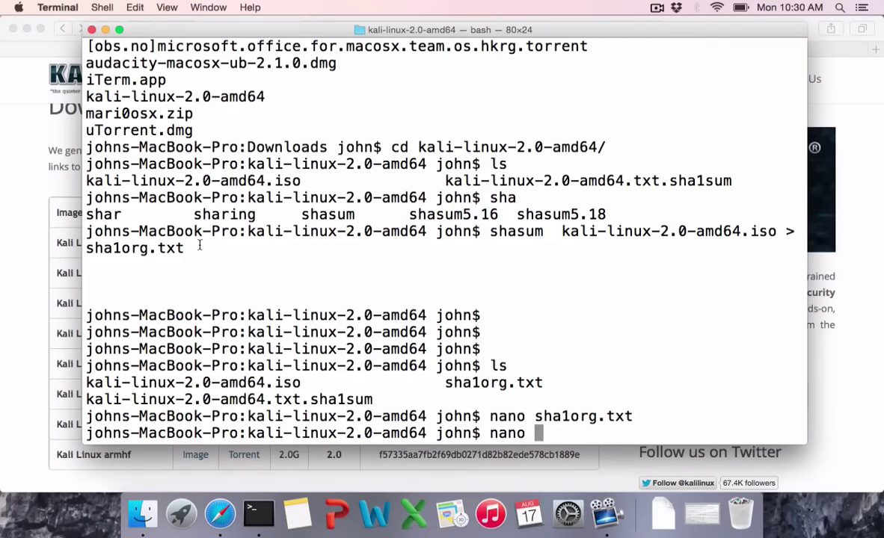
{"action": "left_click_drag", "start_coordinate": [80, 409], "coordinate": [548, 401]}
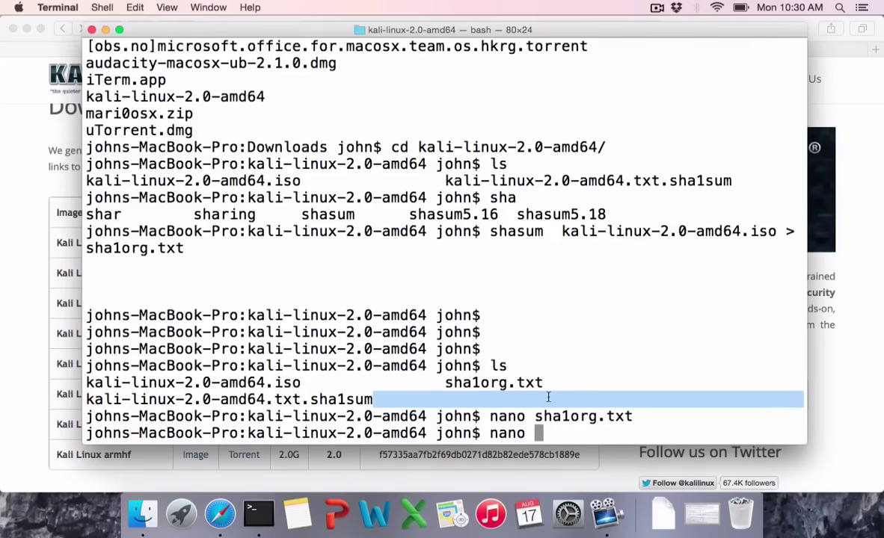
{"action": "type", "text": "kal"}
{"action": "key", "text": "Tab"}
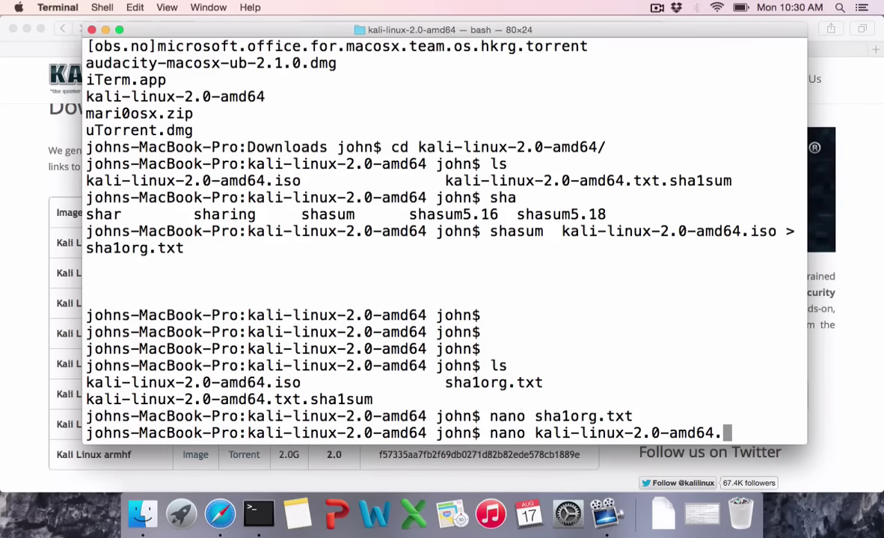
{"action": "type", "text": "t"}
{"action": "key", "text": "Tab"}
{"action": "key", "text": "Return"}
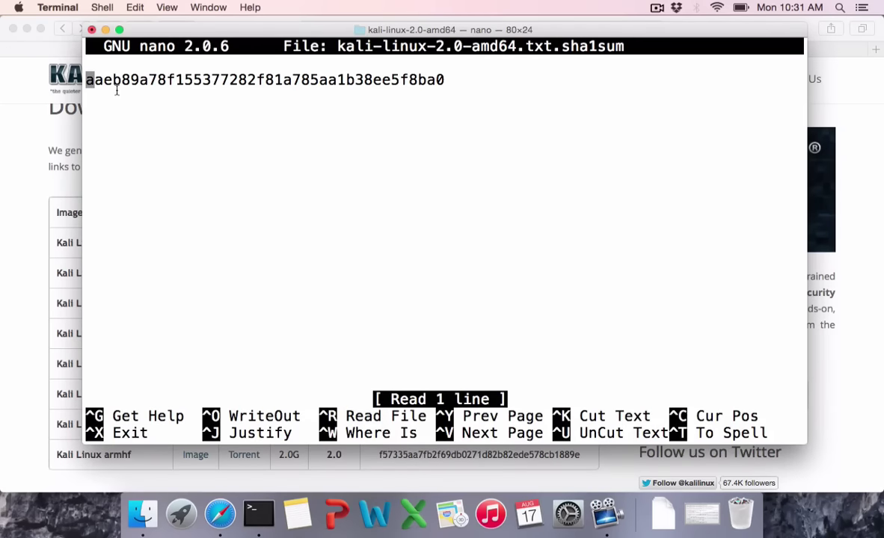
{"action": "key", "text": "ctrl+o"}
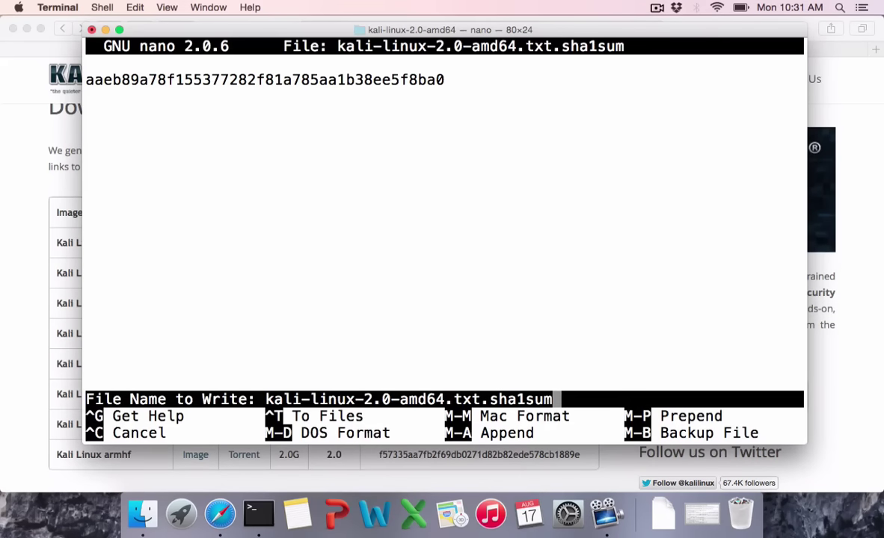
{"action": "key", "text": "ctrl+c"}
{"action": "key", "text": "ctrl+x"}
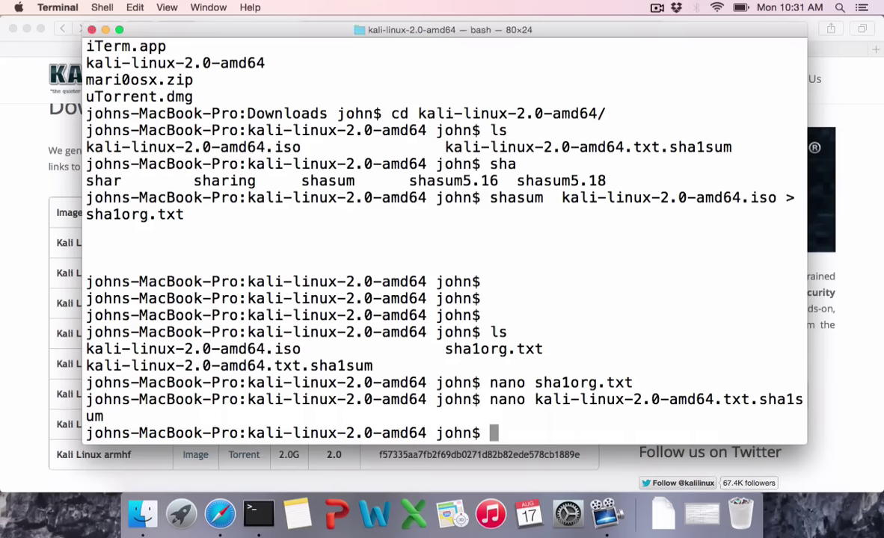
- Display the help for the diff command with --help and read through its options, including -q (--brief)
{"action": "type", "text": "diff"}
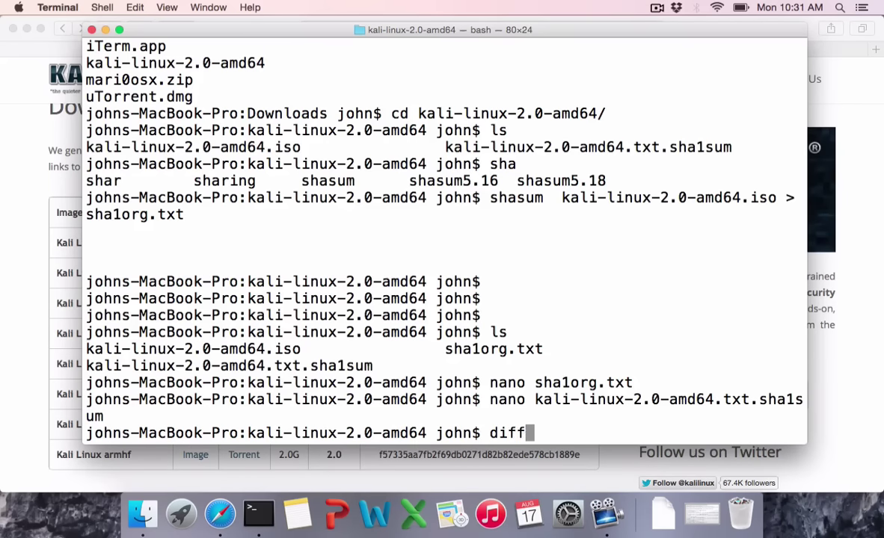
{"action": "type", "text": "f"}
{"action": "key", "text": "BackSpace"}
{"action": "type", "text": "--help"}
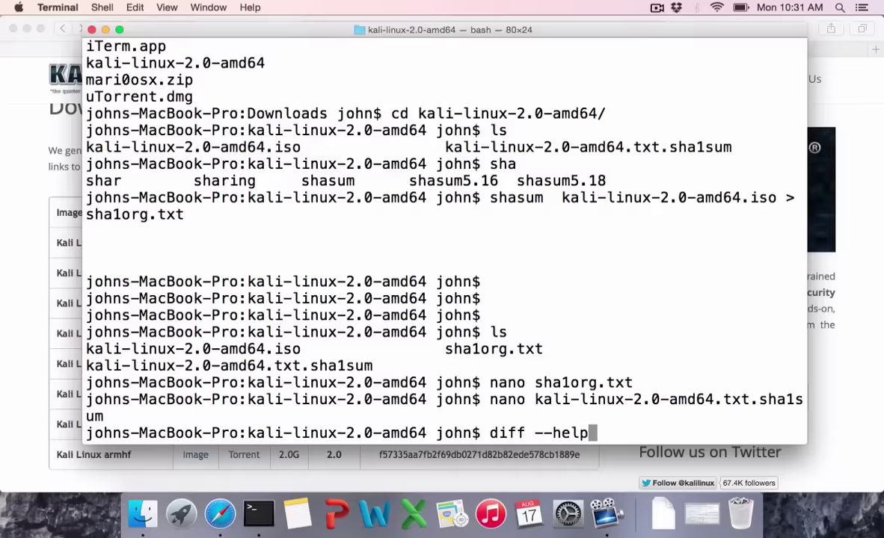
{"action": "key", "text": "Return"}
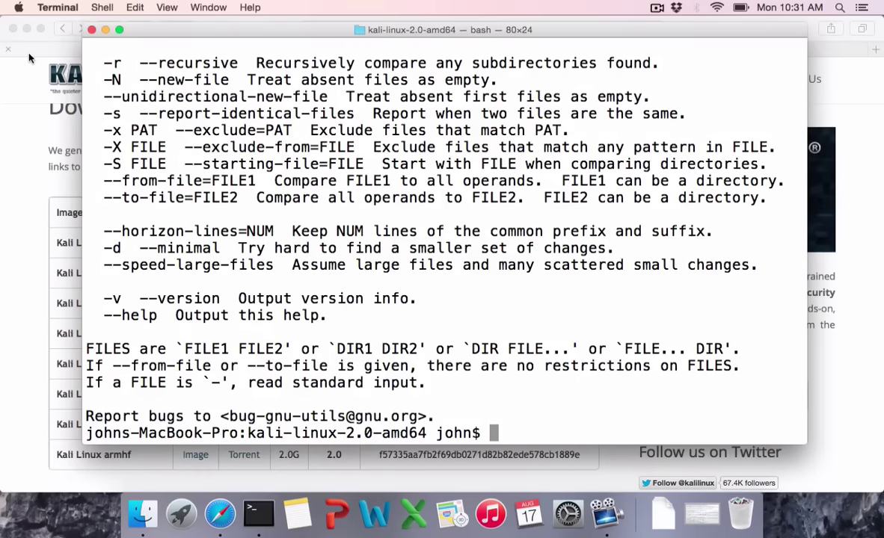
{"action": "scroll", "coordinate": [744, 302], "scroll_direction": "up", "scroll_amount": 15}
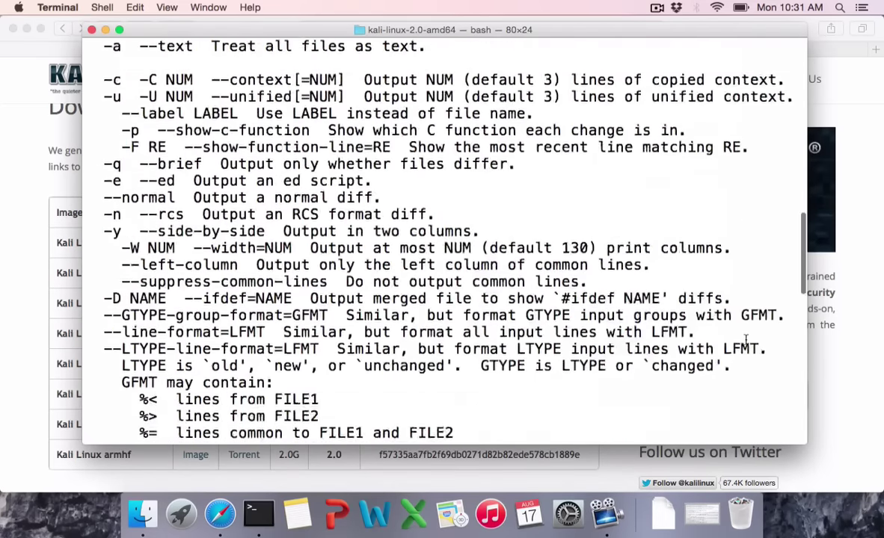
{"action": "scroll", "coordinate": [745, 340], "scroll_direction": "up", "scroll_amount": 10}
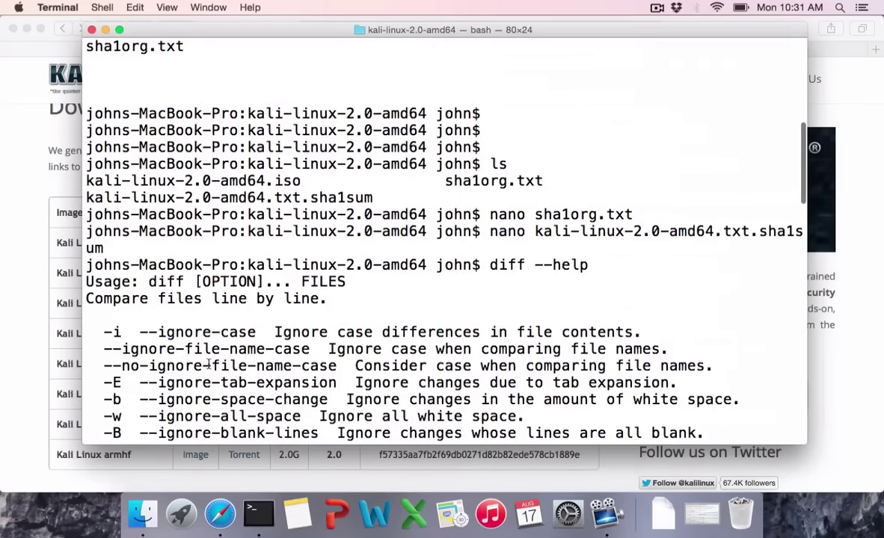
{"action": "scroll", "coordinate": [209, 365], "scroll_direction": "down", "scroll_amount": 5}
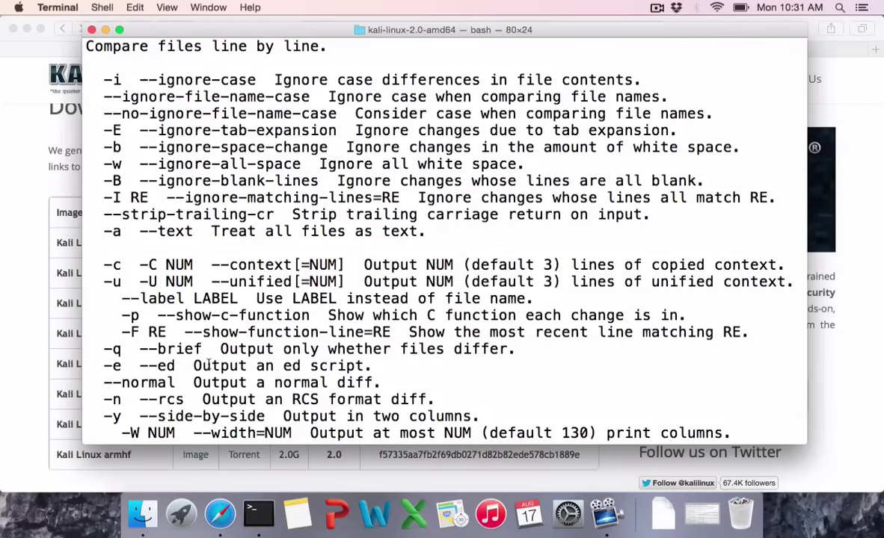
{"action": "left_click_drag", "start_coordinate": [118, 342], "coordinate": [474, 344]}
{"action": "scroll", "coordinate": [478, 345], "scroll_direction": "down", "scroll_amount": 10}
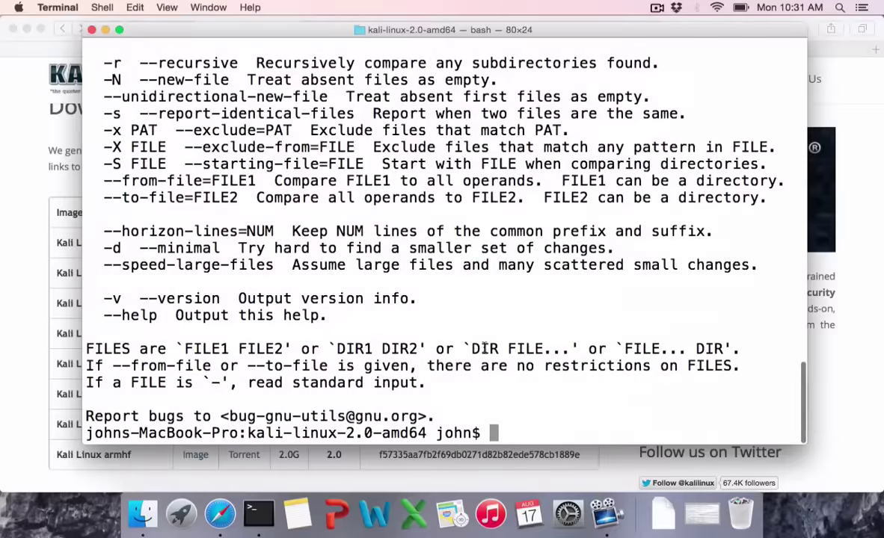
- Compare sha1org.txt with kali-linux-2.0-amd64.txt.sha1sum using diff with the -q option
{"action": "key", "text": "Up"}
{"action": "key", "text": "BackSpace"}
{"action": "key", "text": "BackSpace"}
{"action": "key", "text": "BackSpace"}
{"action": "key", "text": "BackSpace"}
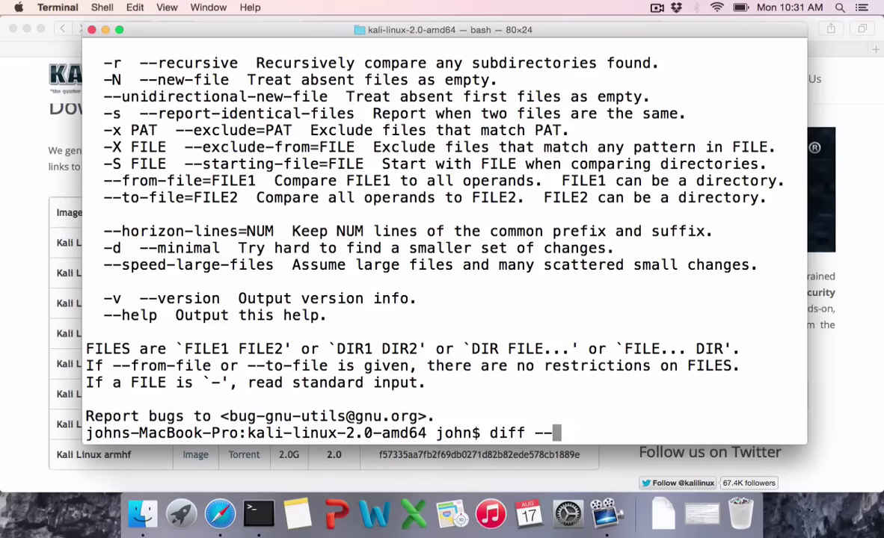
{"action": "key", "text": "BackSpace"}
{"action": "key", "text": "BackSpace"}
{"action": "type", "text": "-q sh1"}
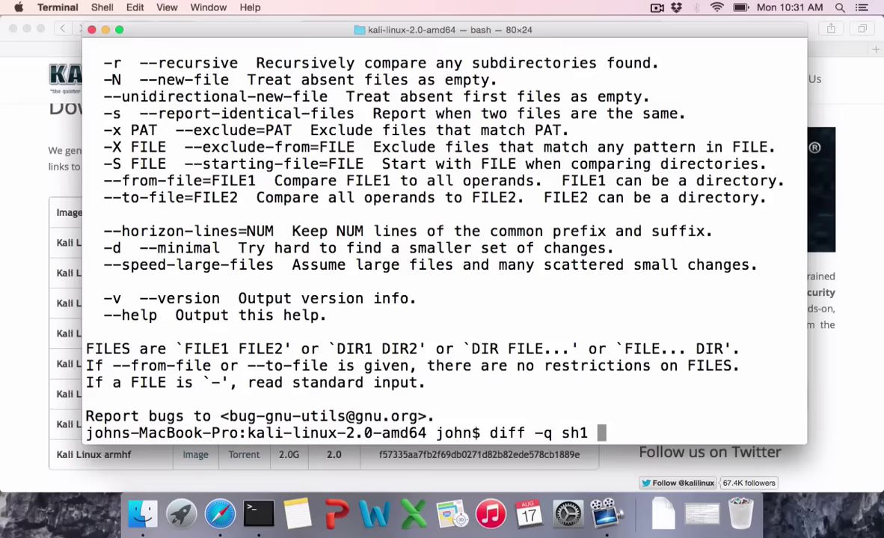
{"action": "key", "text": "BackSpace"}
{"action": "type", "text": "a1"}
{"action": "key", "text": "Tab"}
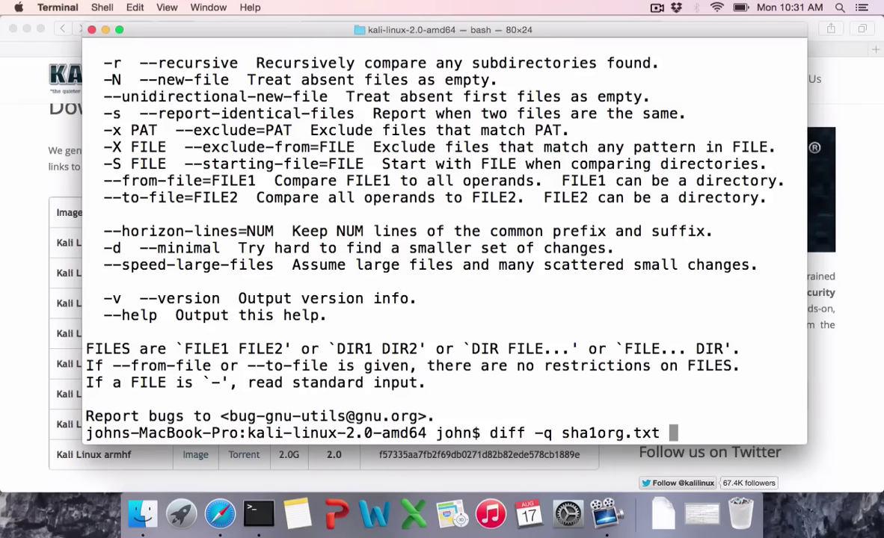
{"action": "type", "text": "k"}
{"action": "key", "text": "Tab"}
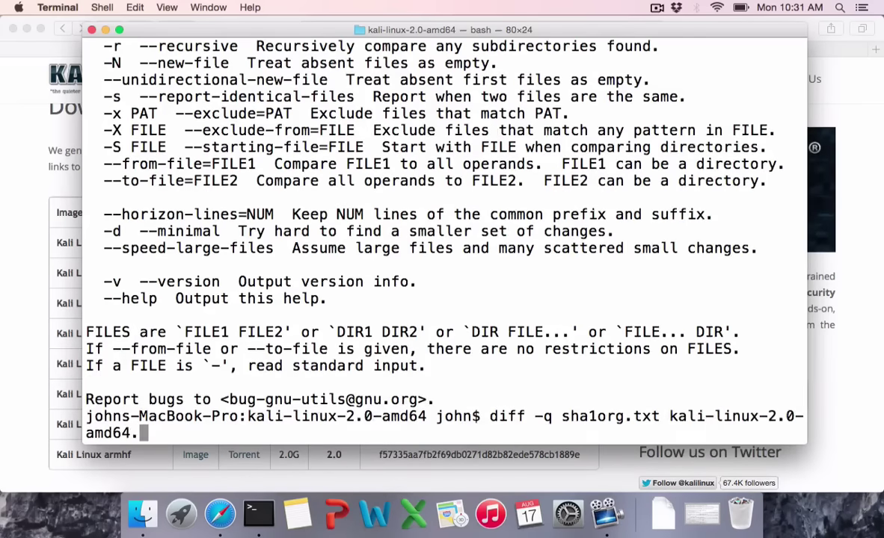
{"action": "type", "text": "tx"}
{"action": "key", "text": "Tab"}
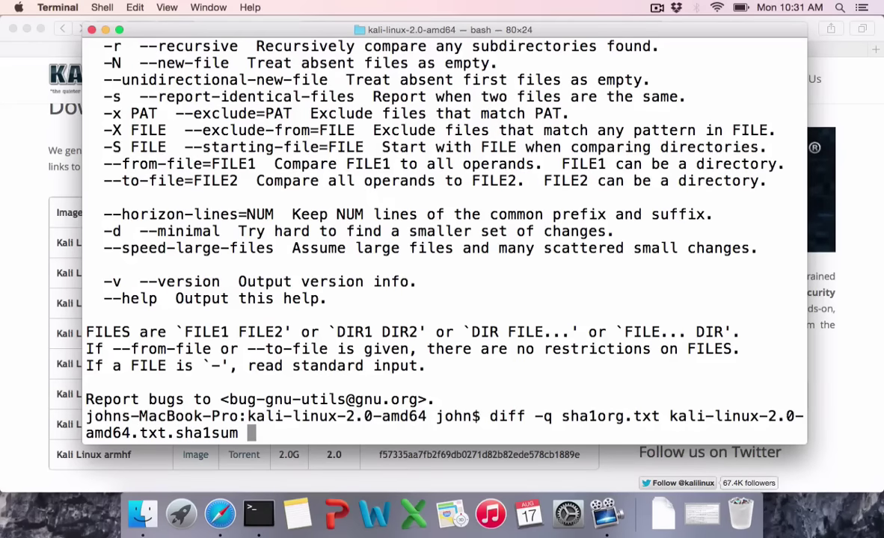
{"action": "key", "text": "Return"}
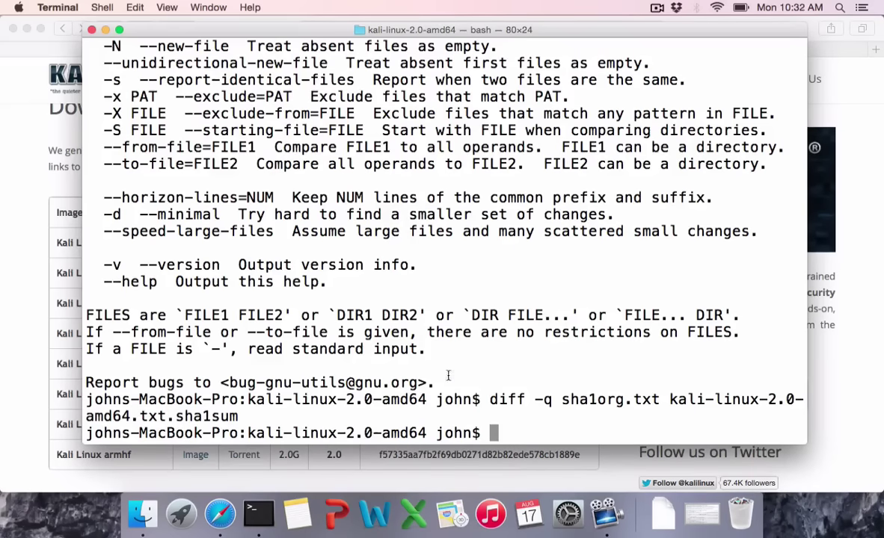
- Search the installed applications for "virt" and switch to VirtualBox
{"action": "scroll", "coordinate": [463, 389], "scroll_direction": "up", "scroll_amount": 5}
{"action": "scroll", "coordinate": [483, 402], "scroll_direction": "down", "scroll_amount": 5}
{"action": "left_click", "coordinate": [160, 498]}
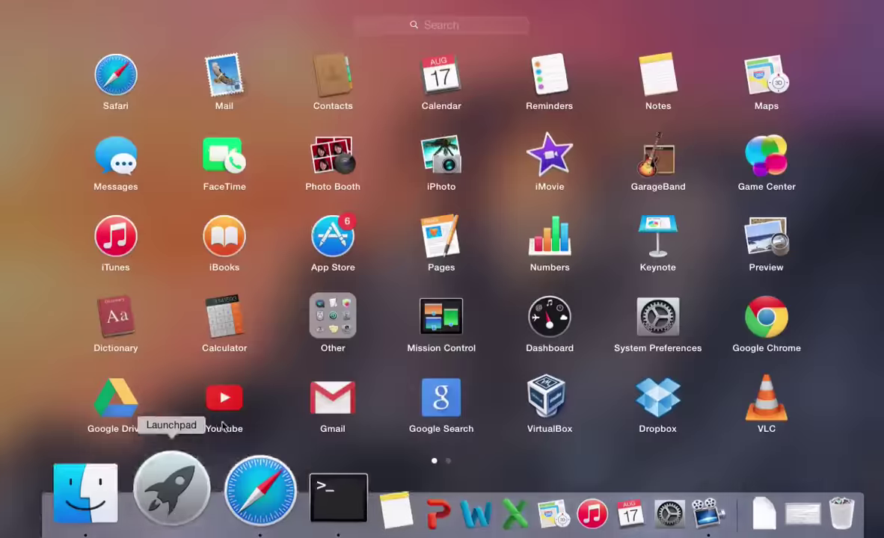
{"action": "left_click", "coordinate": [409, 35]}
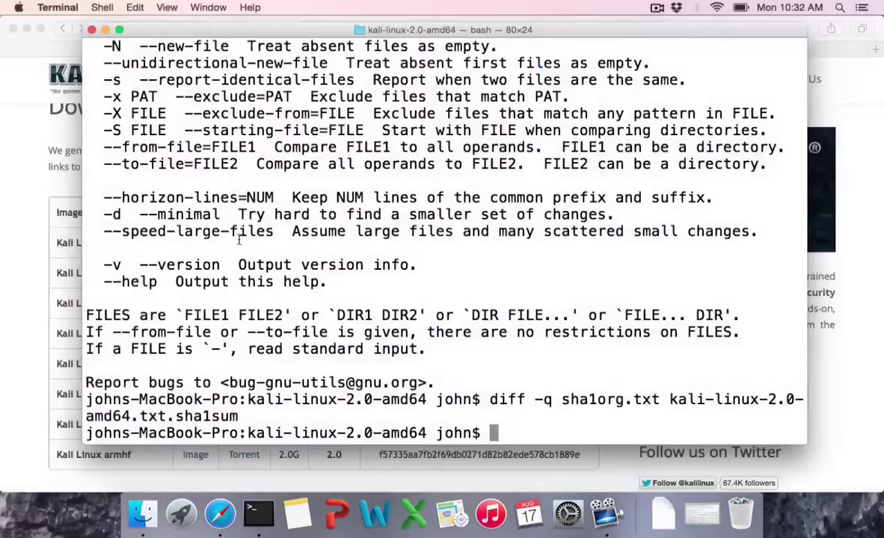
{"action": "left_click", "coordinate": [171, 518]}
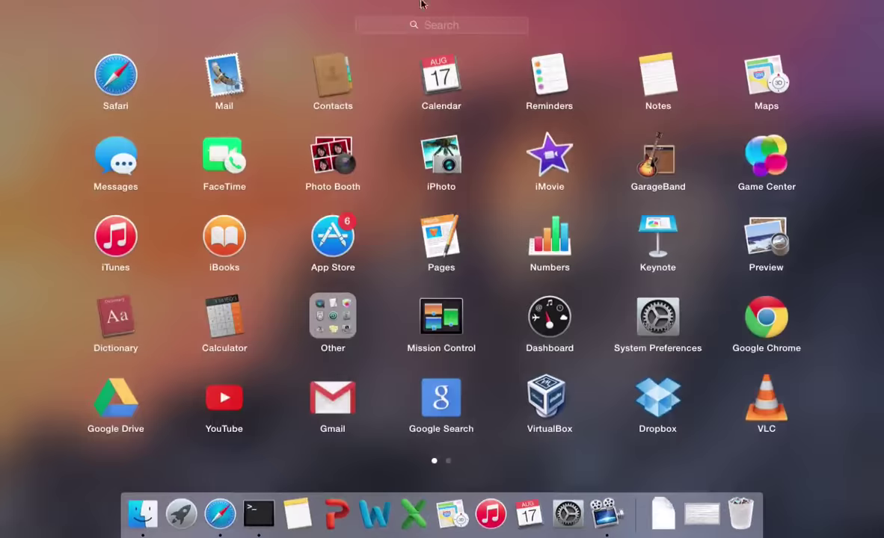
{"action": "left_click", "coordinate": [428, 30]}
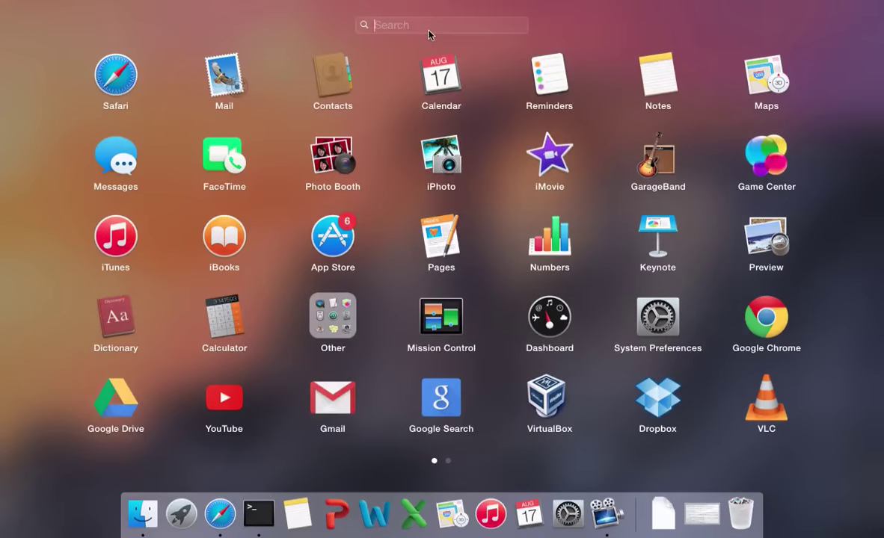
{"action": "type", "text": "virt"}
{"action": "left_click", "coordinate": [420, 69]}
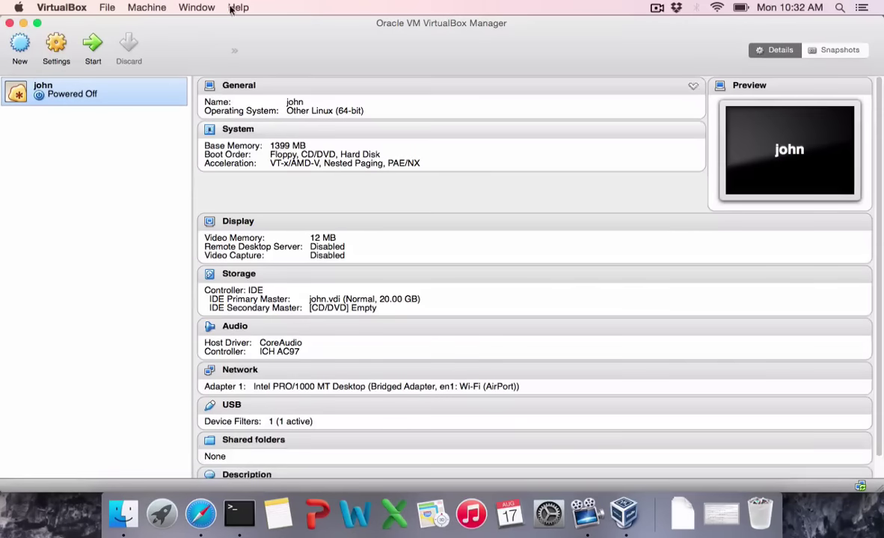
- Dismiss the new version notice and start creating a virtual machine named Kali-2.0-64bit
{"action": "left_click", "coordinate": [20, 47]}
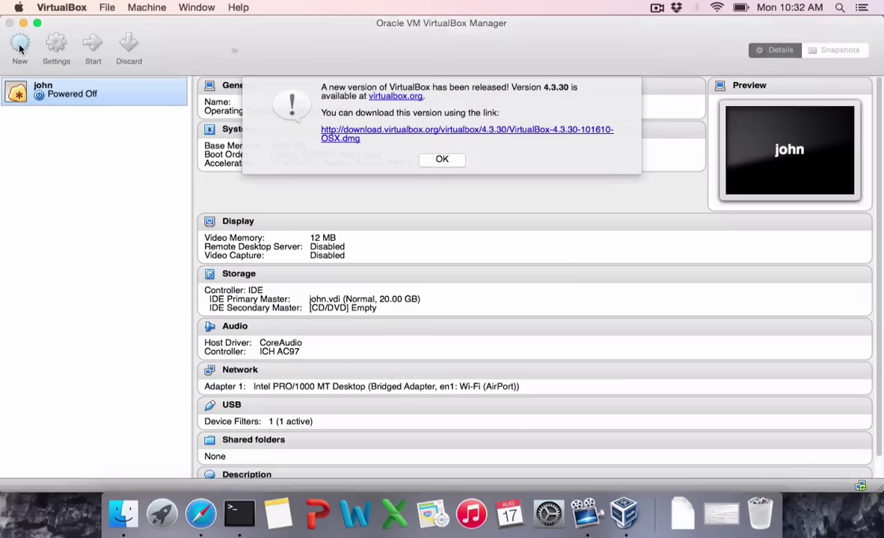
{"action": "left_click", "coordinate": [440, 160]}
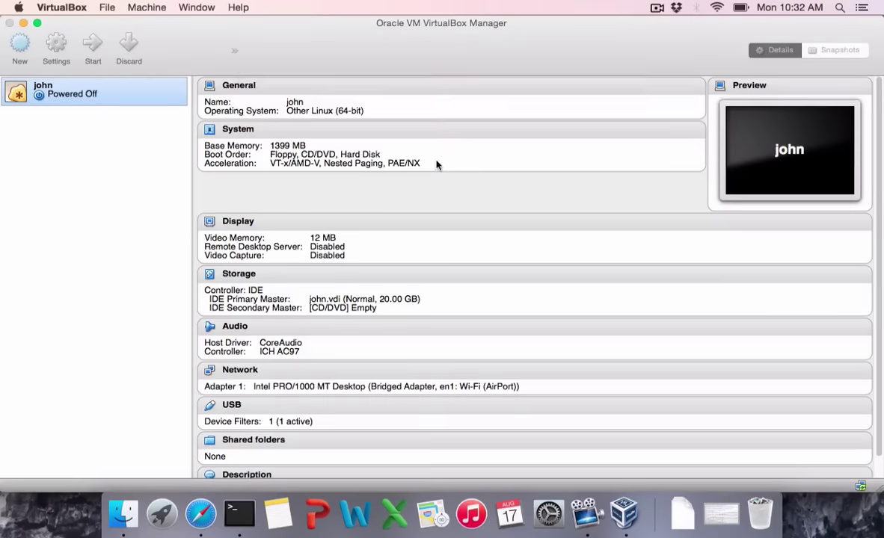
{"action": "left_click", "coordinate": [14, 52]}
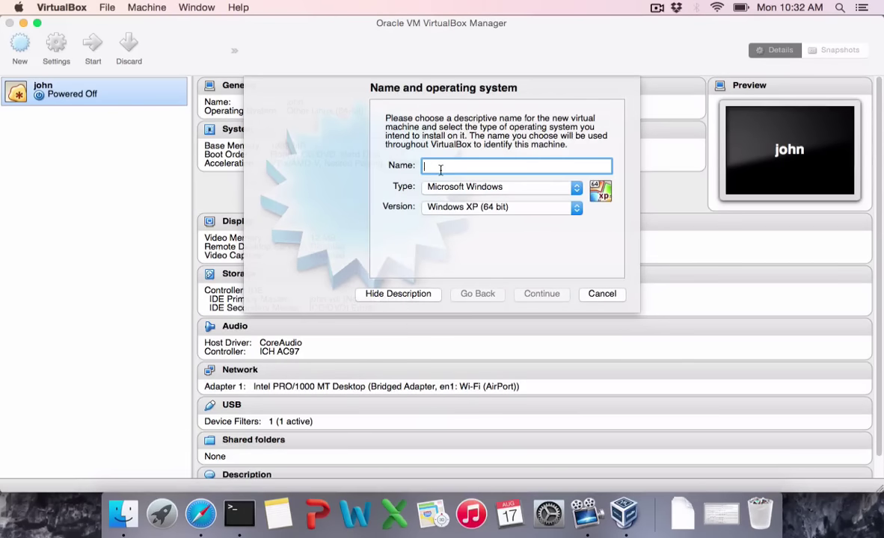
{"action": "type", "text": "Kali-"}
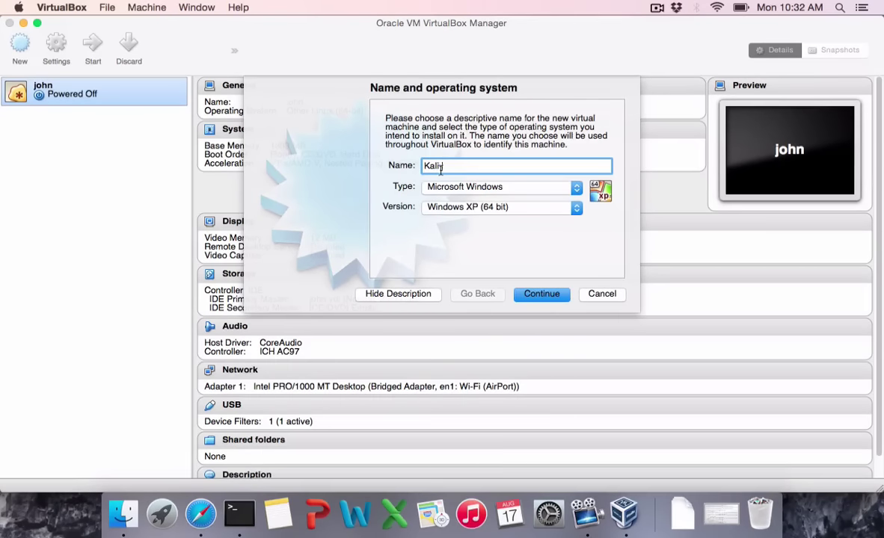
{"action": "type", "text": "2.0-64bit"}
{"action": "left_click", "coordinate": [440, 166]}
{"action": "type", "text": "-"}
- Set the new machine's type to Linux and its version to Other Linux (64-bit), and continue to the memory size
{"action": "left_click", "coordinate": [568, 188]}
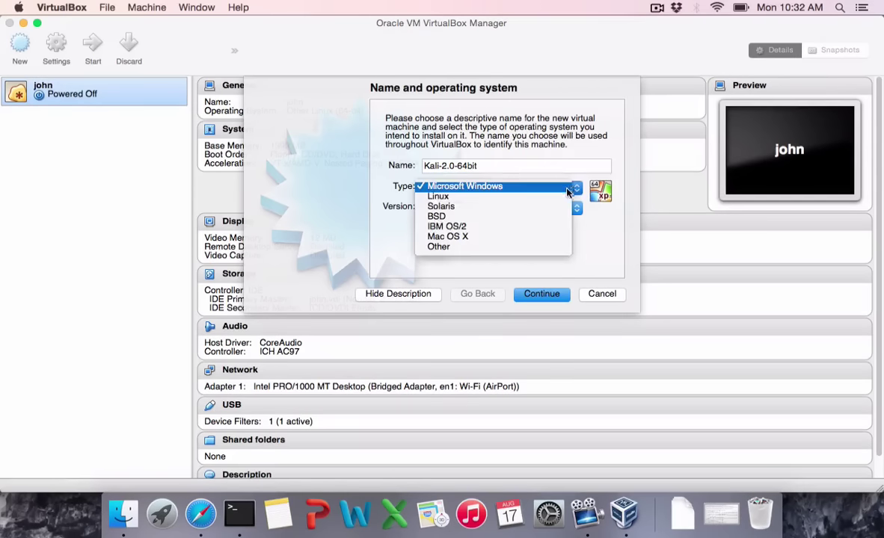
{"action": "left_click", "coordinate": [517, 196]}
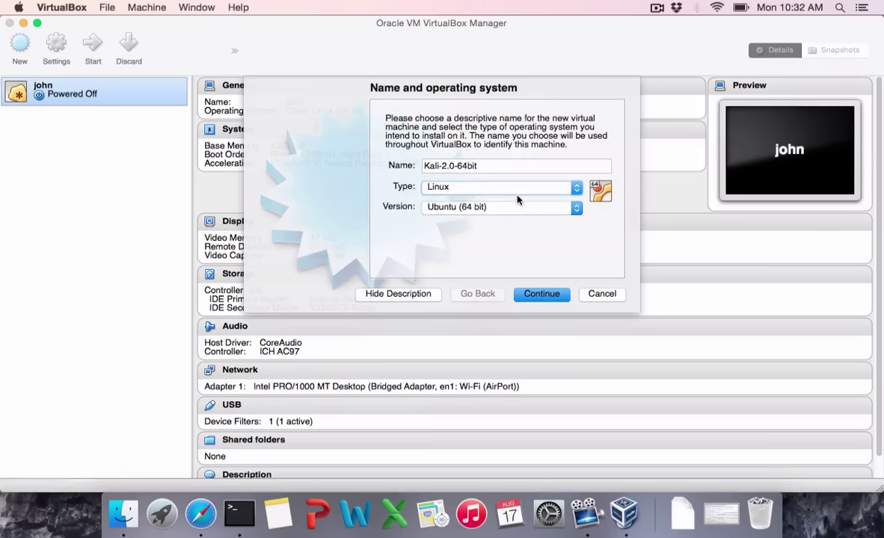
{"action": "left_click", "coordinate": [516, 206]}
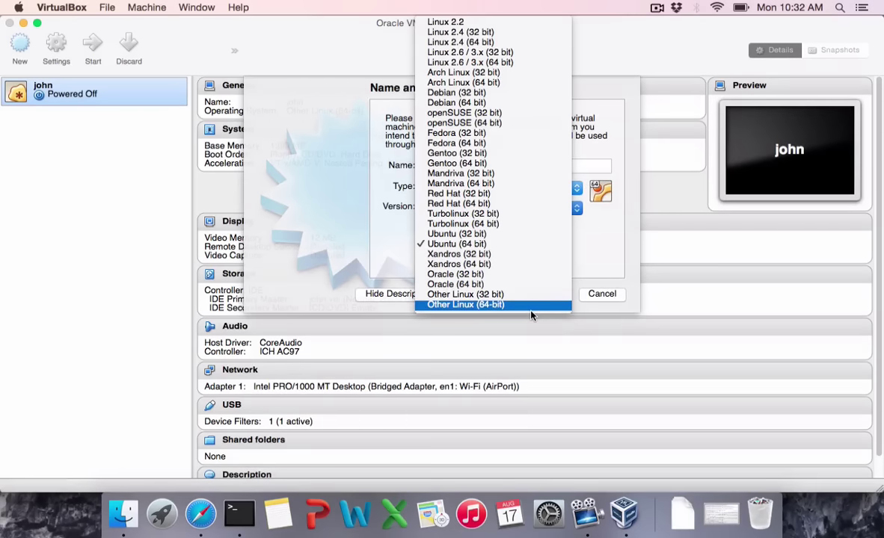
{"action": "key", "text": "Up"}
{"action": "key", "text": "Up"}
{"action": "key", "text": "Up"}
{"action": "key", "text": "Up"}
{"action": "key", "text": "Up"}
{"action": "key", "text": "Up"}
{"action": "key", "text": "Up"}
{"action": "key", "text": "Up"}
{"action": "key", "text": "Up"}
{"action": "key", "text": "Up"}
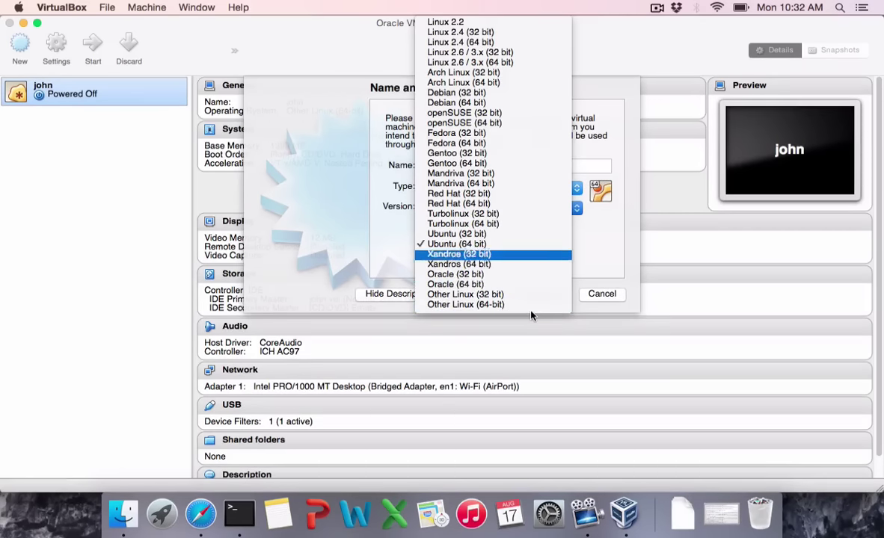
{"action": "key", "text": "Down"}
{"action": "key", "text": "Down"}
{"action": "key", "text": "Down"}
{"action": "key", "text": "Down"}
{"action": "key", "text": "Down"}
{"action": "key", "text": "Down"}
{"action": "key", "text": "Down"}
{"action": "key", "text": "Down"}
{"action": "key", "text": "Down"}
{"action": "key", "text": "Down"}
{"action": "key", "text": "Return"}
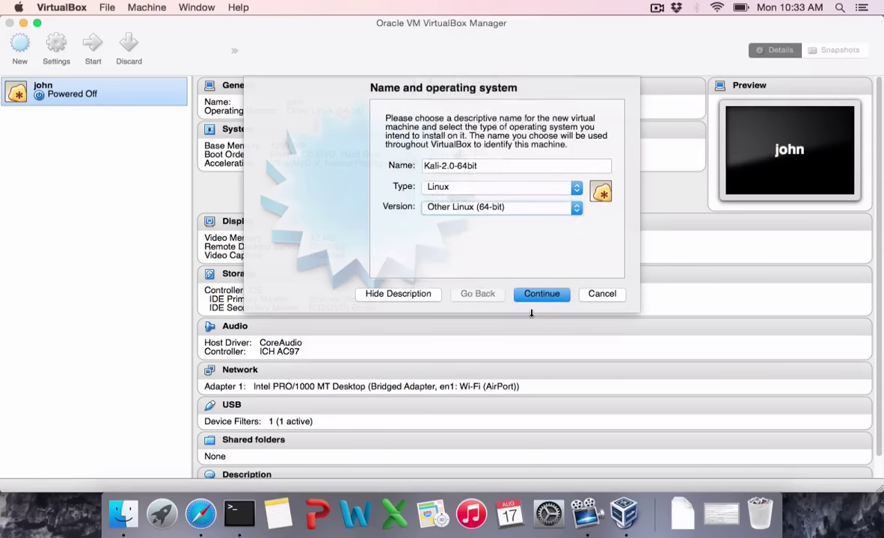
{"action": "left_click", "coordinate": [541, 299]}
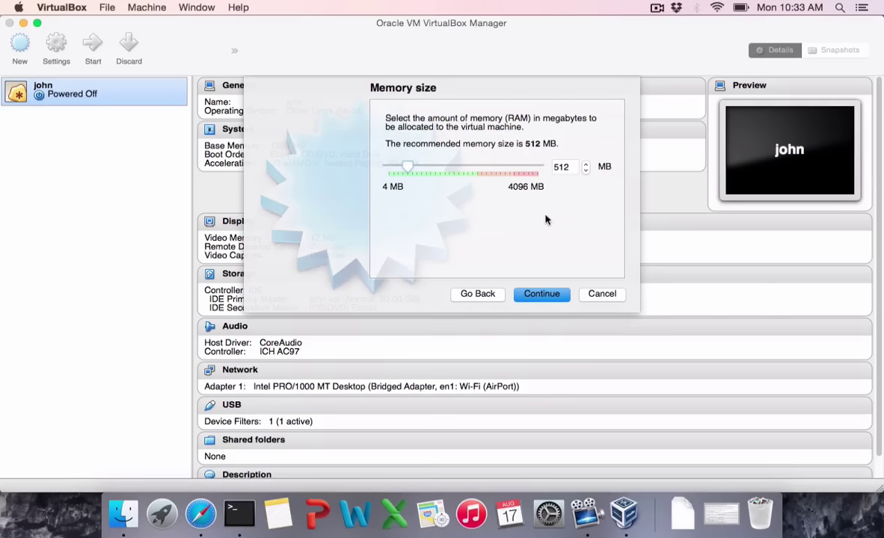
- Set the new virtual machine's memory size to 1000 MB and continue to the hard drive setup
{"action": "key", "text": "Tab"}
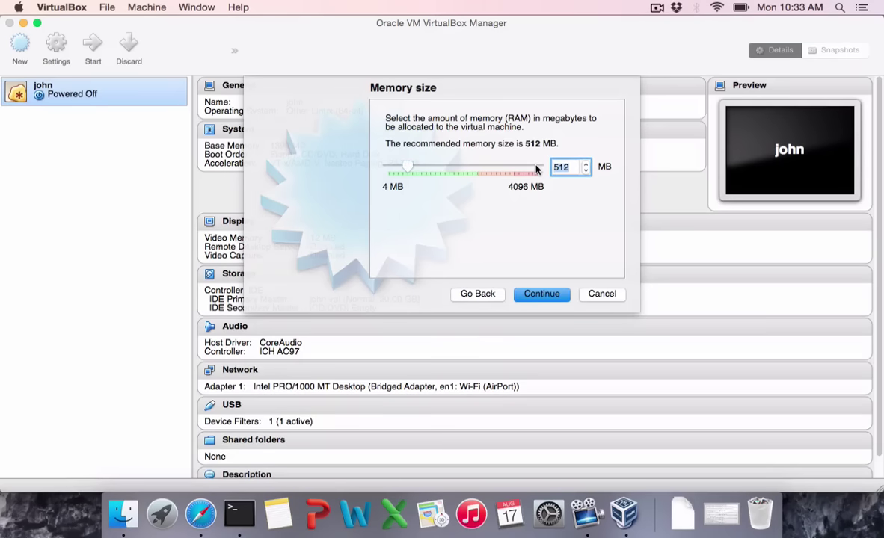
{"action": "type", "text": "100"}
{"action": "key", "text": "BackSpace"}
{"action": "key", "text": "BackSpace"}
{"action": "type", "text": "000"}
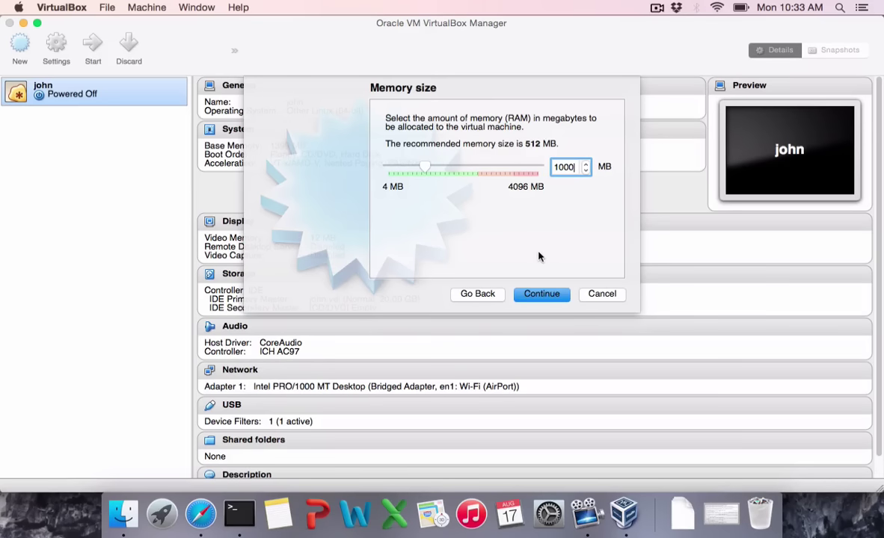
{"action": "left_click", "coordinate": [541, 296]}
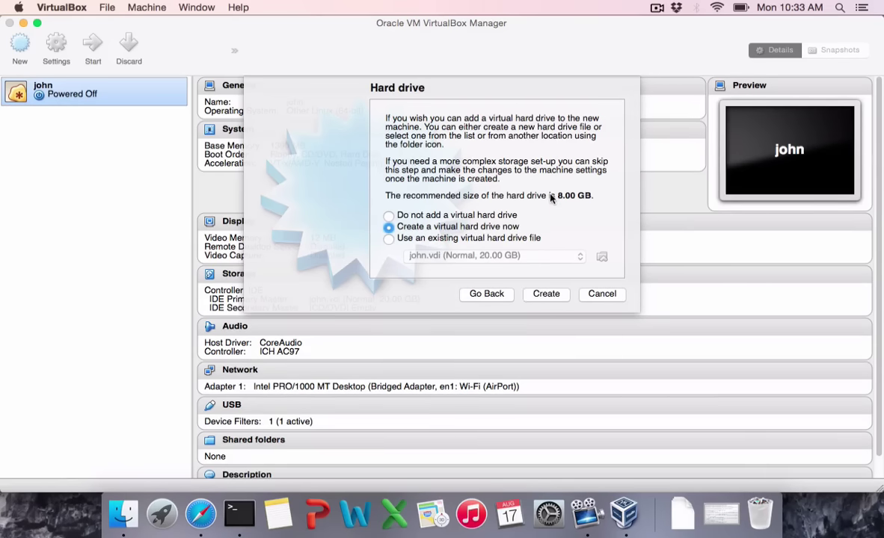
- Create a new virtual hard drive as a dynamically allocated VDI (VirtualBox Disk Image)
{"action": "left_click", "coordinate": [542, 294]}
{"action": "left_click", "coordinate": [544, 294]}
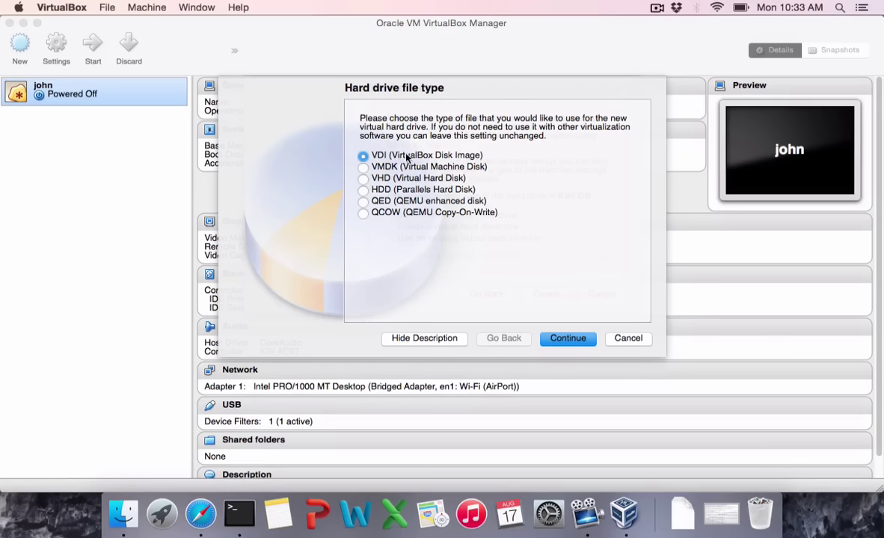
{"action": "left_click", "coordinate": [569, 340]}
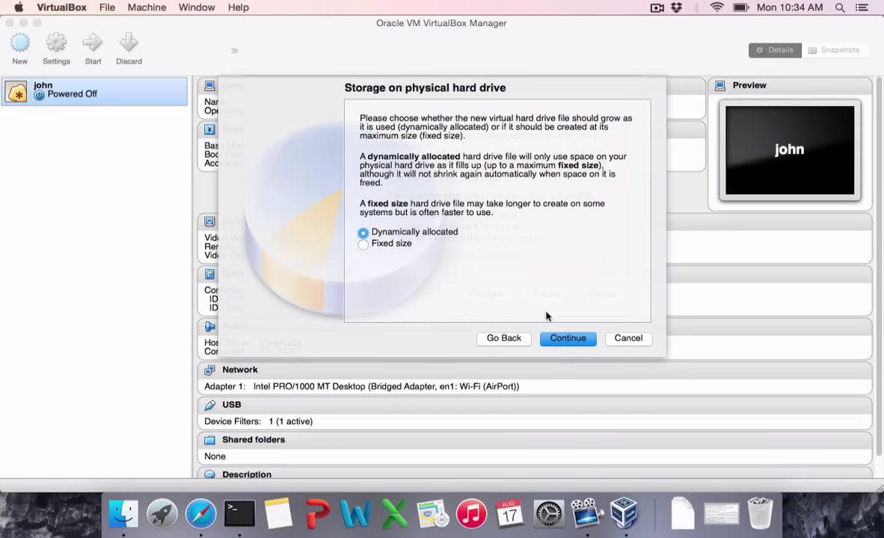
{"action": "left_click", "coordinate": [563, 341]}
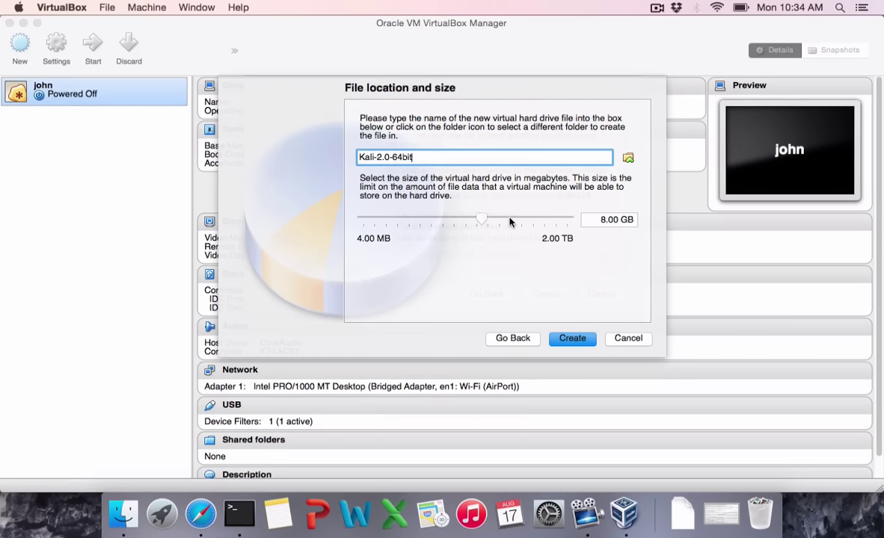
- Try to enter 20 as the virtual hard drive's size
{"action": "left_click", "coordinate": [603, 220]}
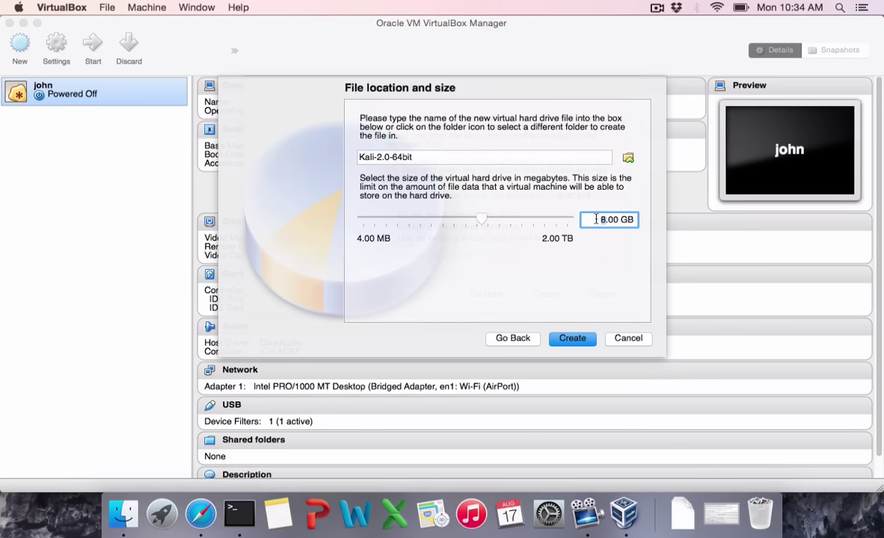
{"action": "left_click_drag", "start_coordinate": [596, 220], "coordinate": [628, 220]}
{"action": "type", "text": "20"}
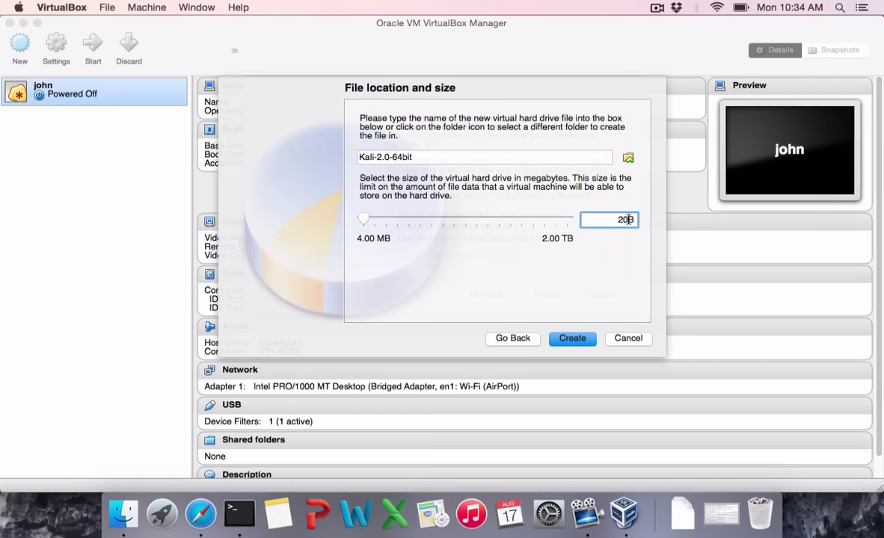
{"action": "type", "text": "00"}
{"action": "key", "text": "BackSpace"}
{"action": "key", "text": "BackSpace"}
{"action": "key", "text": "BackSpace"}
{"action": "type", "text": "0"}
- Set the virtual hard drive's size to 20.00 GB and create it, finishing the Kali-2.0-64bit machine
{"action": "left_click_drag", "start_coordinate": [360, 220], "coordinate": [492, 220]}
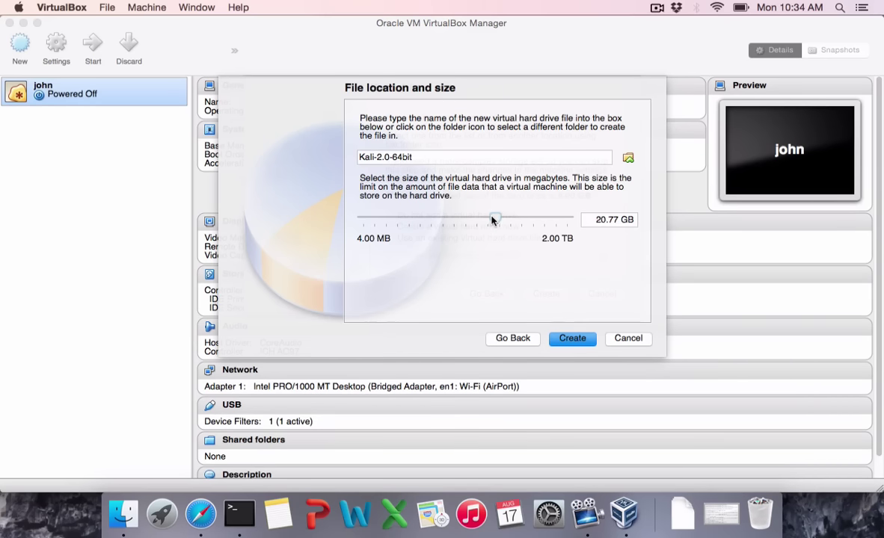
{"action": "left_click", "coordinate": [619, 220]}
{"action": "key", "text": "BackSpace"}
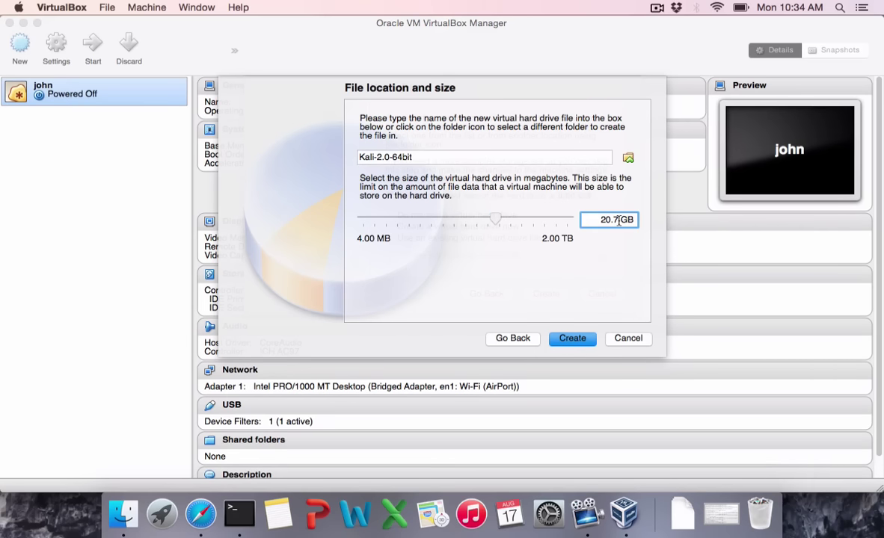
{"action": "type", "text": "0"}
{"action": "left_click", "coordinate": [617, 219]}
{"action": "key", "text": "BackSpace"}
{"action": "type", "text": "0"}
{"action": "left_click", "coordinate": [572, 340]}
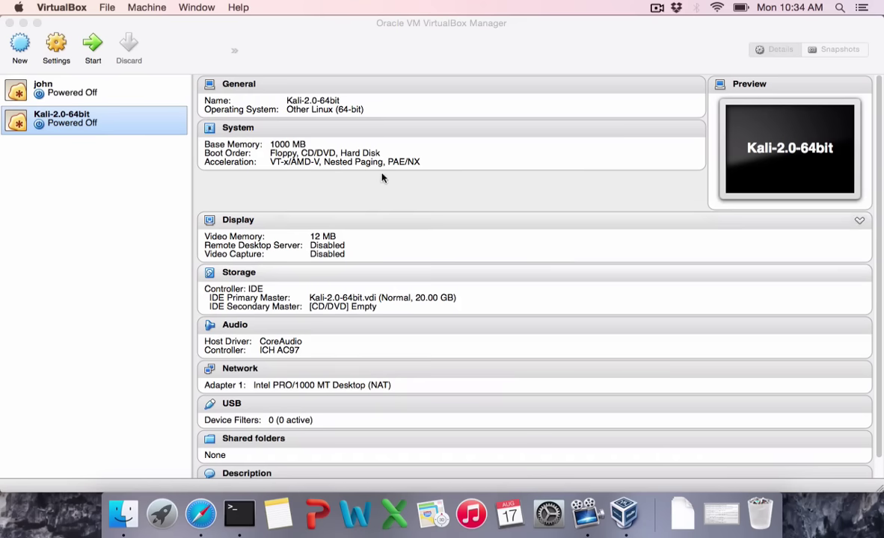
- Open the settings of the Kali-2.0-64bit machine and go through system and display to its storage settings
{"action": "right_click", "coordinate": [54, 122]}
{"action": "left_click", "coordinate": [73, 122]}
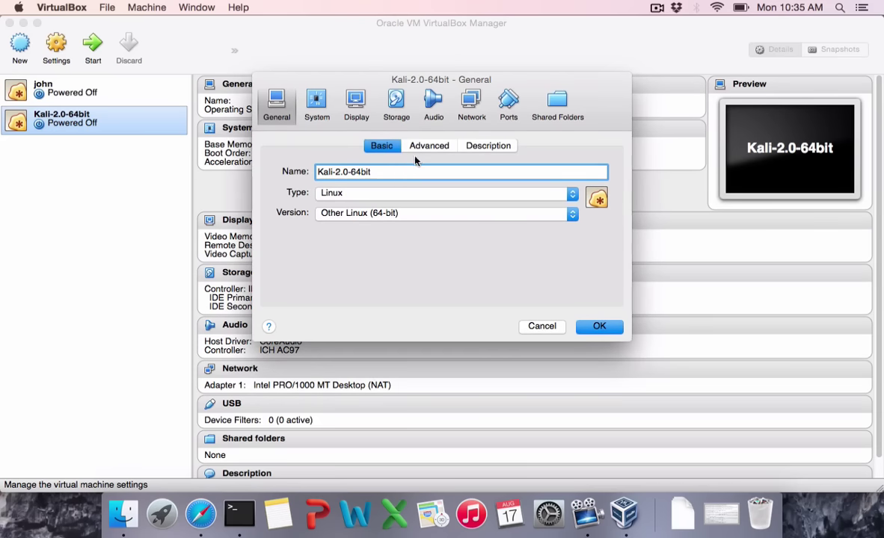
{"action": "left_click", "coordinate": [308, 106]}
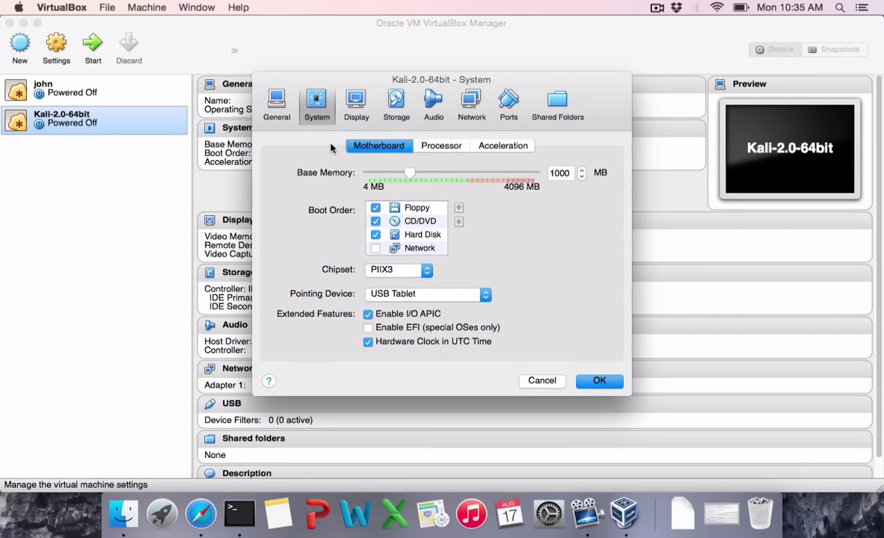
{"action": "left_click", "coordinate": [356, 104]}
{"action": "left_click", "coordinate": [397, 105]}
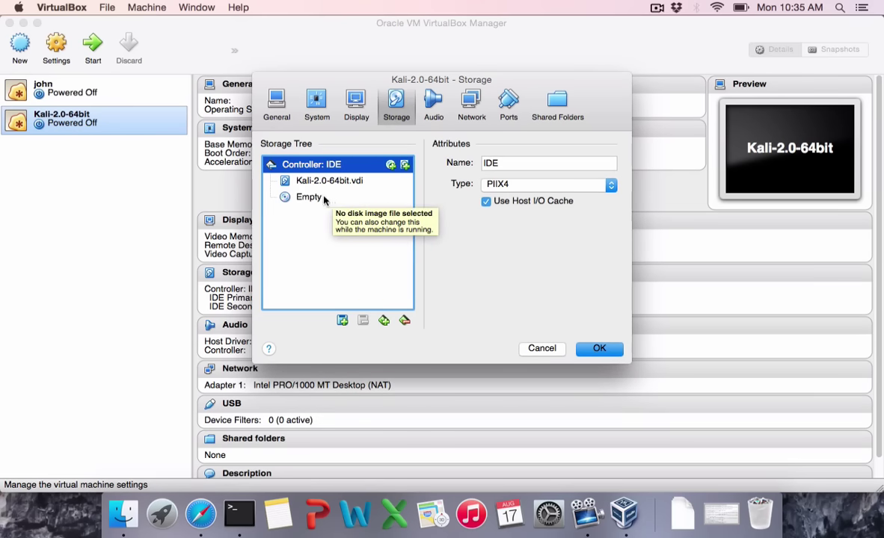
- Examine the attributes of the empty CD/DVD drive, the Kali-2.0-64bit.vdi disk and the IDE controller
{"action": "left_click", "coordinate": [323, 198]}
{"action": "left_click", "coordinate": [587, 166]}
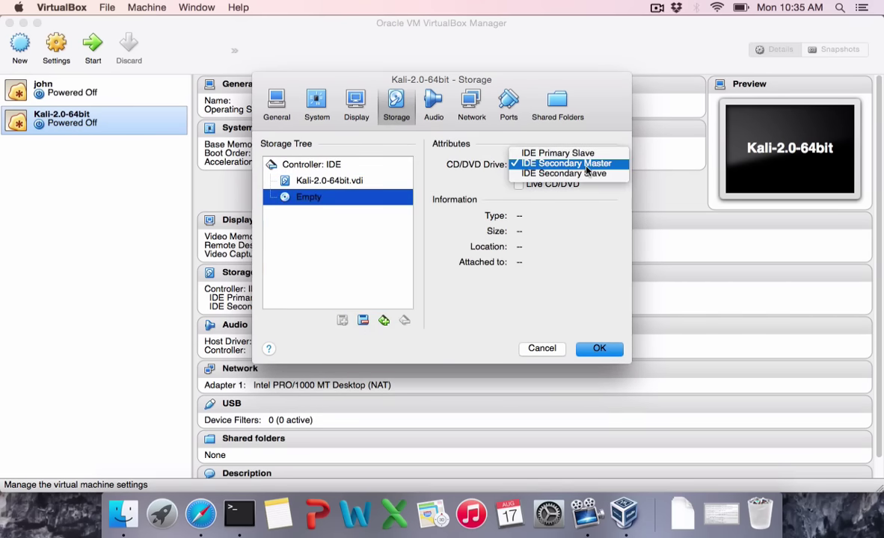
{"action": "left_click", "coordinate": [330, 185]}
{"action": "left_click", "coordinate": [331, 181]}
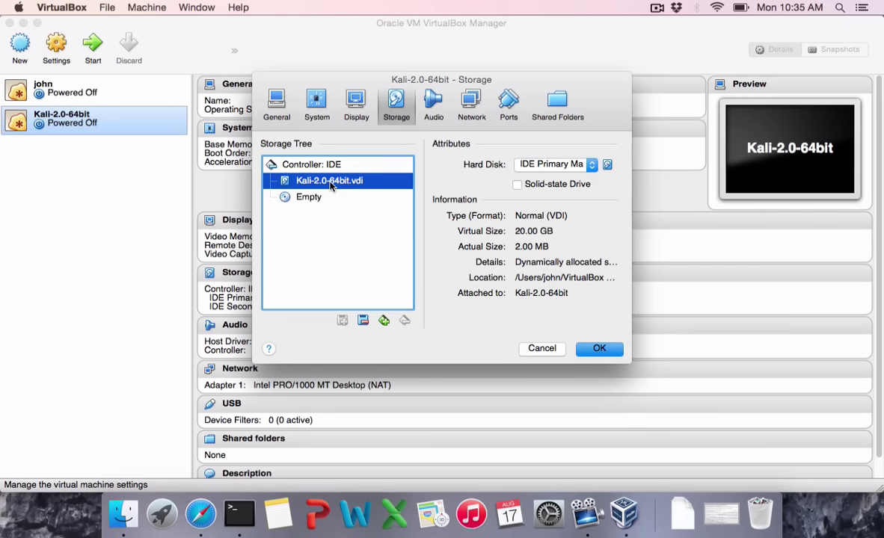
{"action": "left_click", "coordinate": [299, 165]}
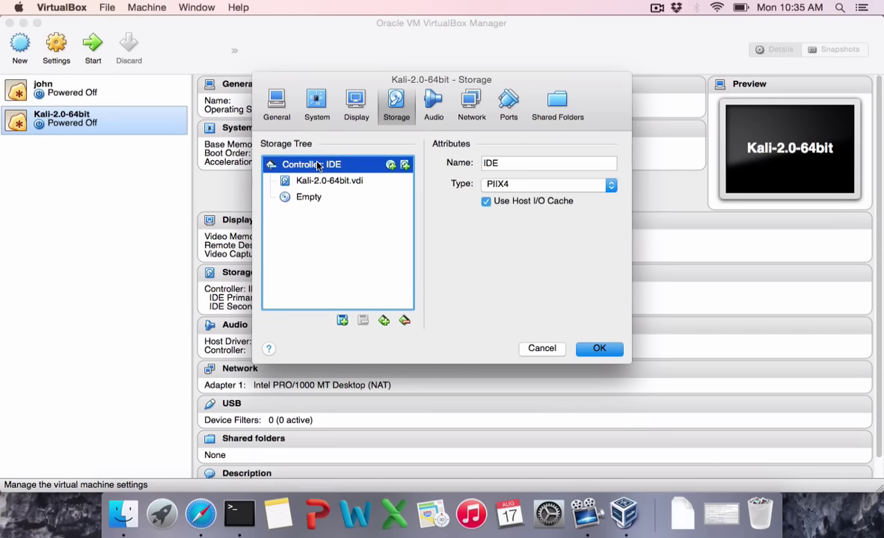
- Attach kali-linux-2.0-amd64.iso from the kali-linux-2.0-amd64 folder in Downloads to the empty CD/DVD drive and save the settings
{"action": "left_click", "coordinate": [346, 197]}
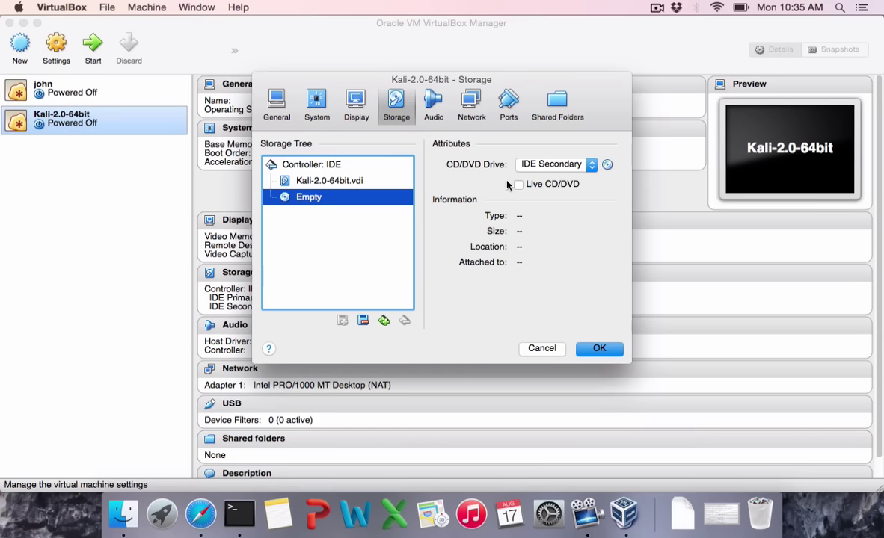
{"action": "left_click", "coordinate": [607, 165]}
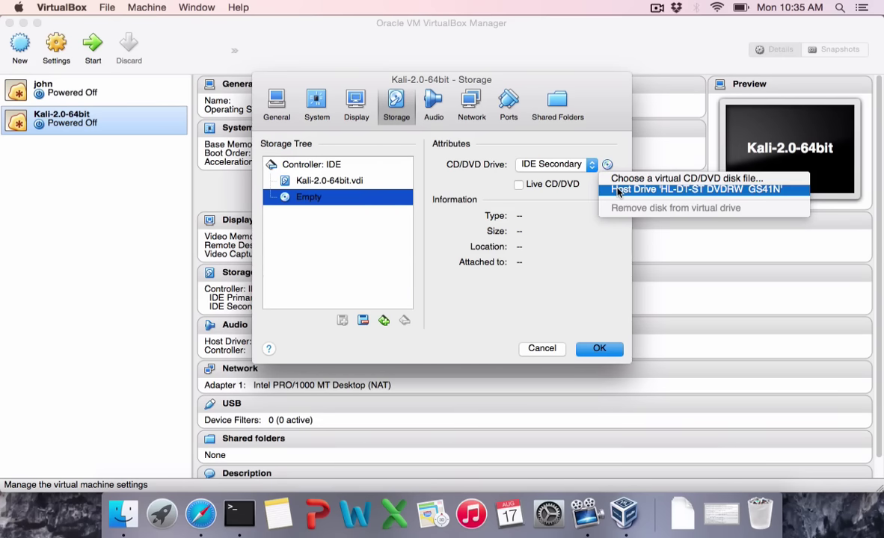
{"action": "left_click", "coordinate": [621, 179]}
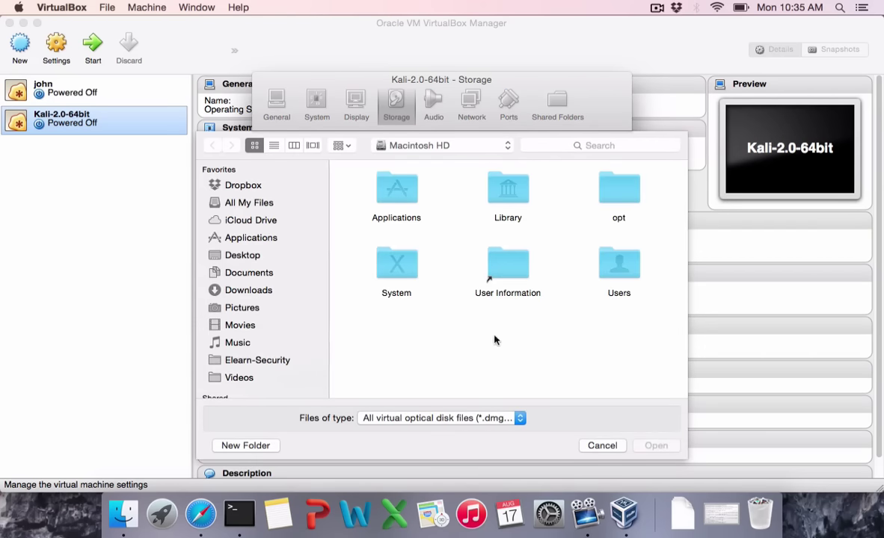
{"action": "left_click", "coordinate": [260, 291]}
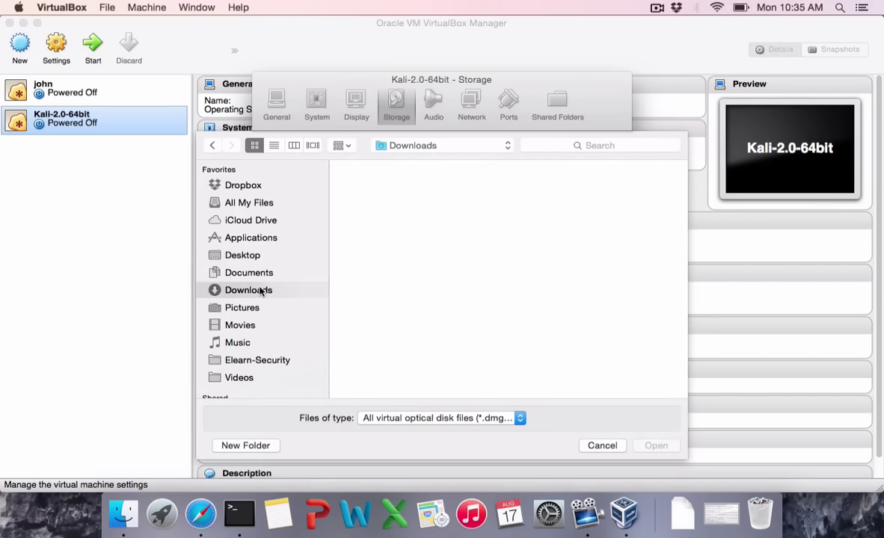
{"action": "left_click", "coordinate": [493, 271]}
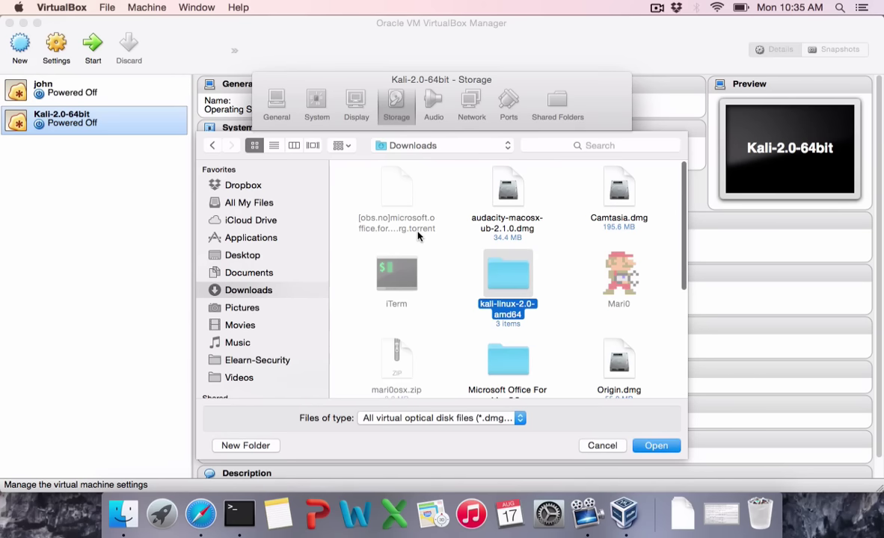
{"action": "double_click", "coordinate": [508, 269]}
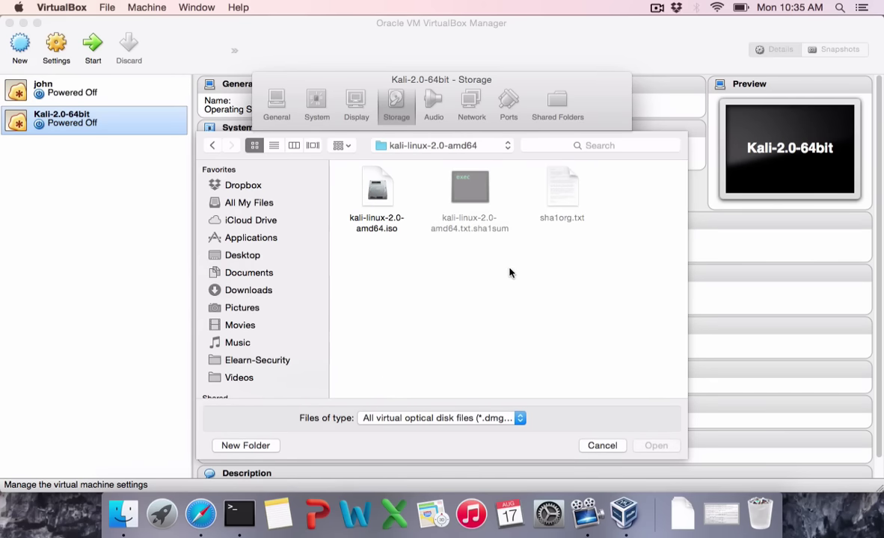
{"action": "left_click", "coordinate": [356, 229]}
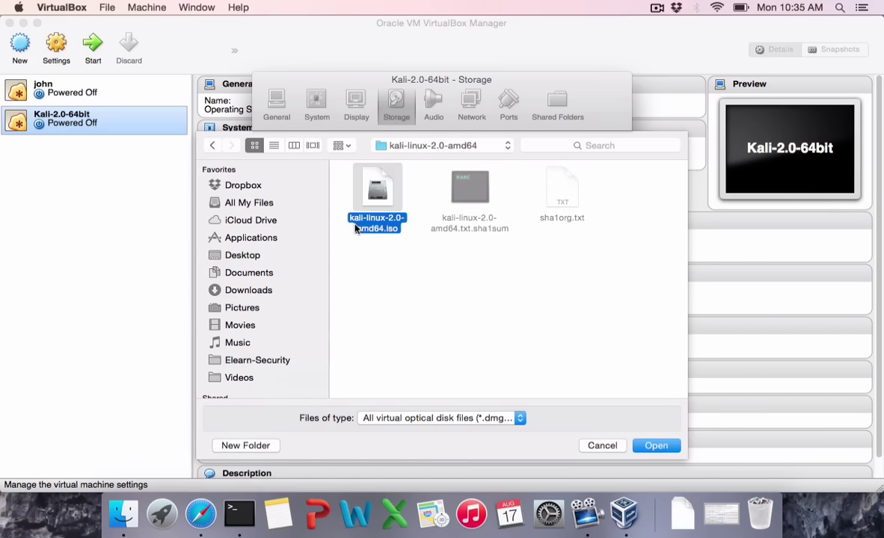
{"action": "double_click", "coordinate": [356, 229]}
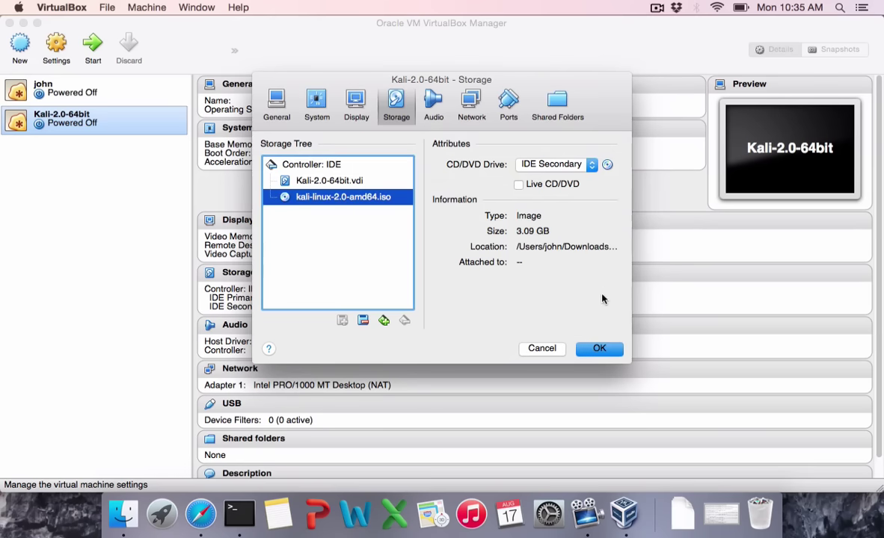
{"action": "left_click", "coordinate": [598, 350]}
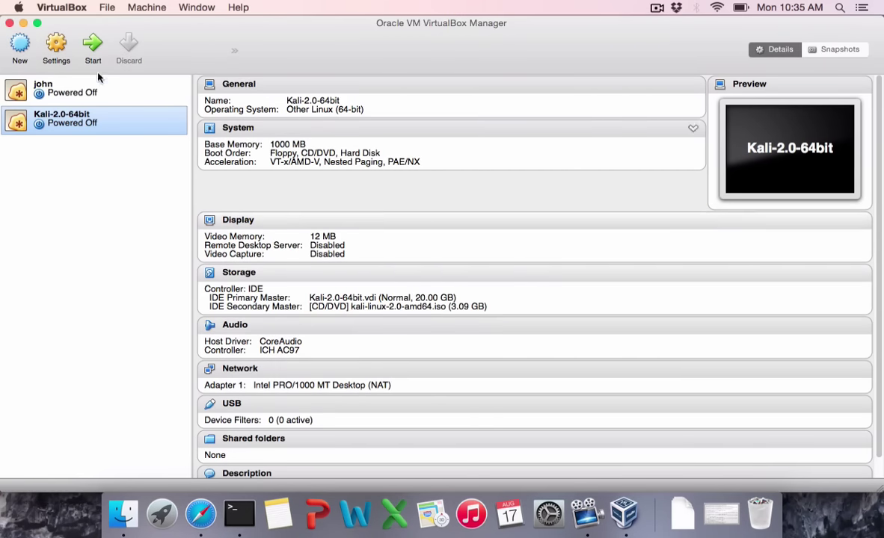
- Start the Kali-2.0-64bit machine and boot it with the Live (amd64) option
{"action": "left_click", "coordinate": [91, 65]}
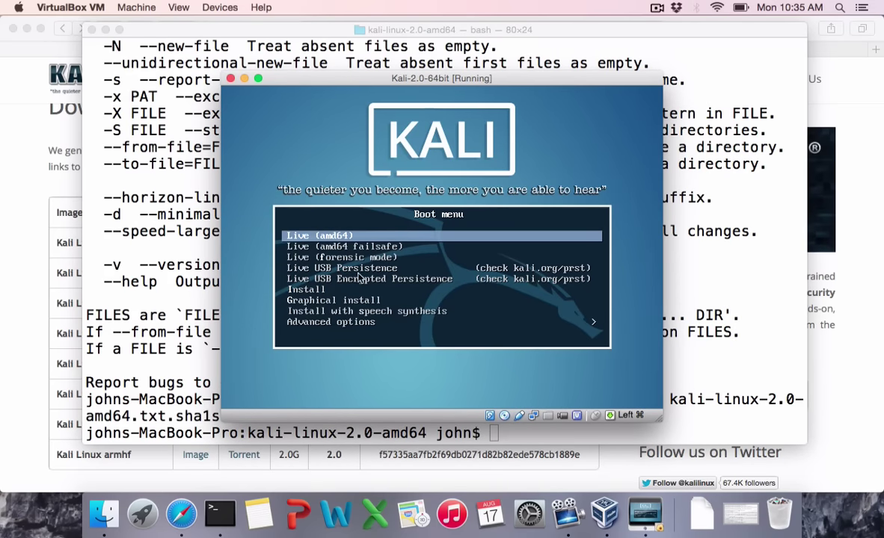
{"action": "key", "text": "Return"}
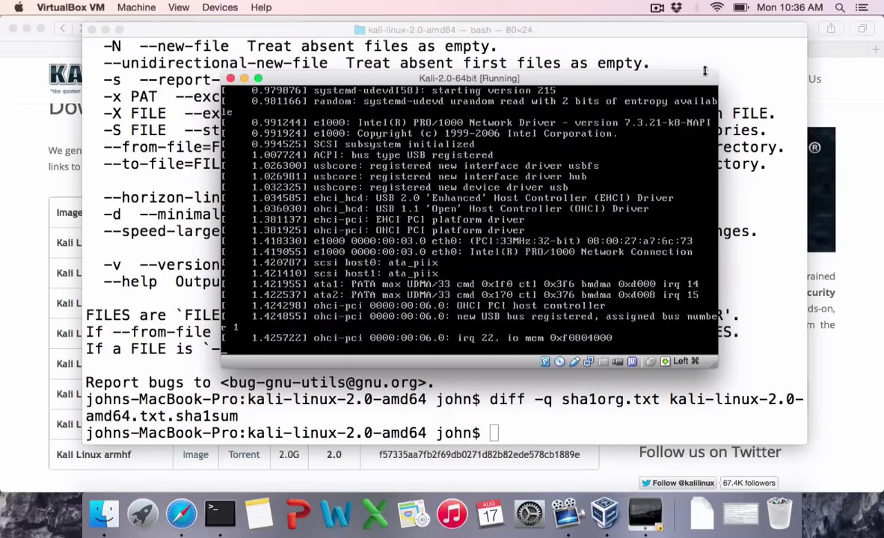
- Reposition the running machine's window and close the Terminal and Safari windows behind it
{"action": "left_click_drag", "start_coordinate": [717, 72], "coordinate": [733, 26]}
{"action": "left_click", "coordinate": [88, 34]}
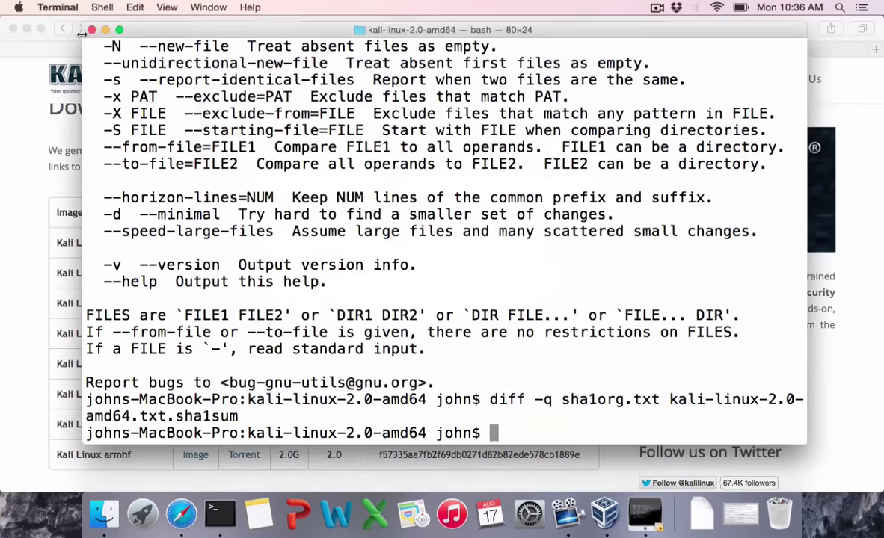
{"action": "left_click", "coordinate": [90, 29]}
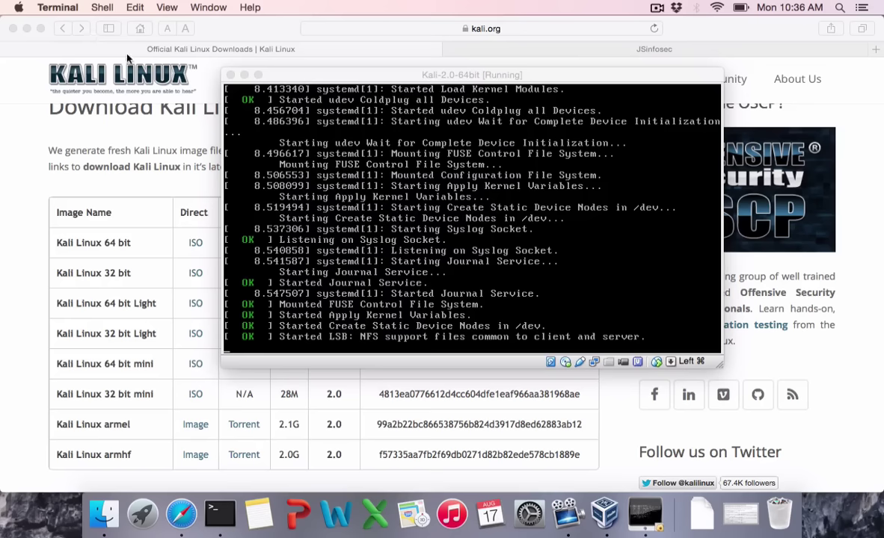
{"action": "left_click", "coordinate": [189, 52]}
{"action": "left_click", "coordinate": [13, 28]}
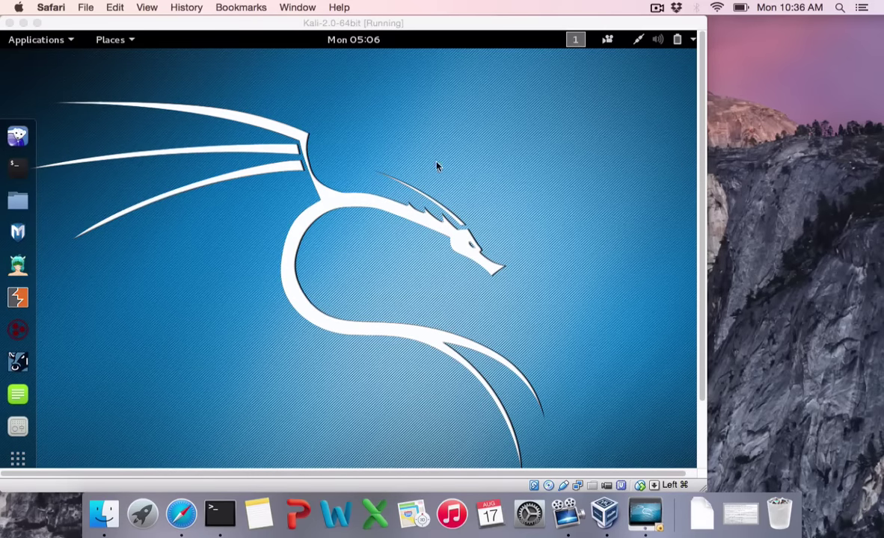
- Scroll the Kali desktop into view and browse its overview of all installed applications
{"action": "left_click", "coordinate": [701, 115]}
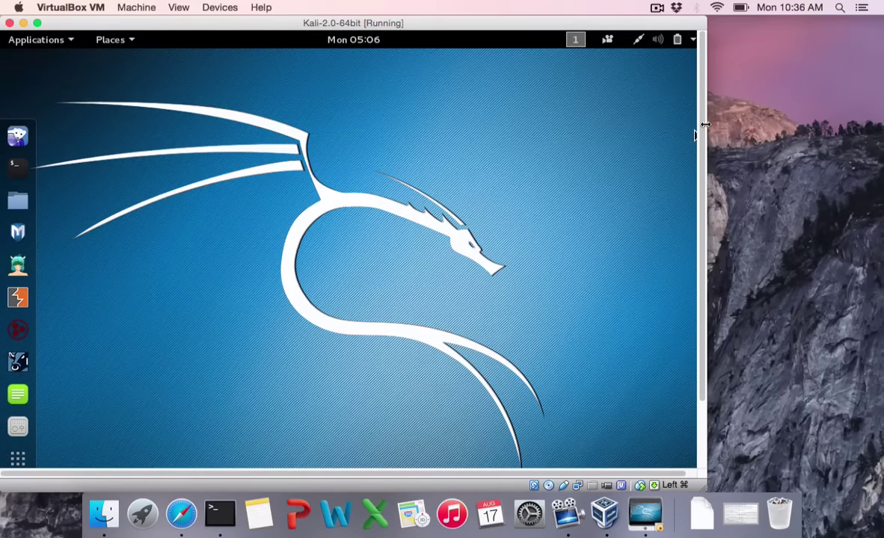
{"action": "mouse_move", "coordinate": [702, 132]}
{"action": "left_mouse_down"}
{"action": "mouse_move", "coordinate": [703, 200]}
{"action": "mouse_move", "coordinate": [701, 118]}
{"action": "left_mouse_up"}
{"action": "left_click", "coordinate": [17, 459]}
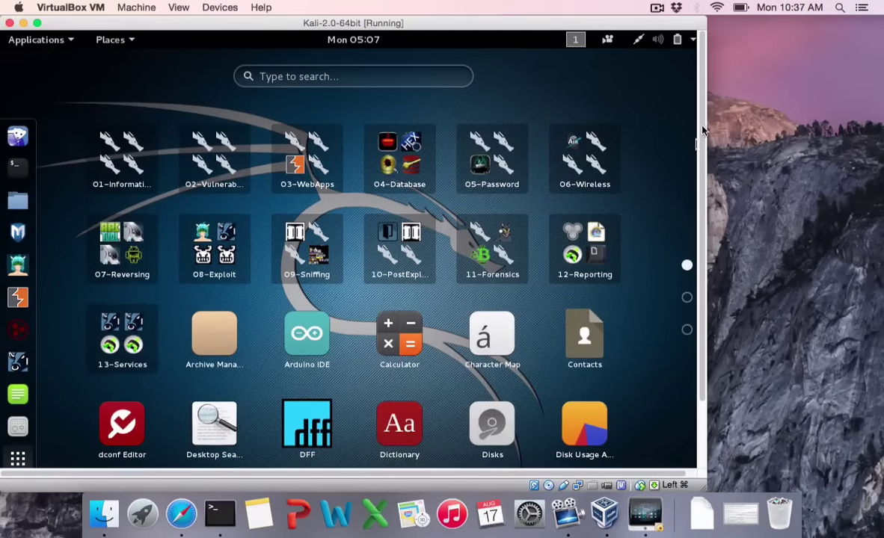
{"action": "scroll", "coordinate": [690, 257], "scroll_direction": "down", "scroll_amount": 2}
{"action": "scroll", "coordinate": [686, 251], "scroll_direction": "up", "scroll_amount": 2}
- Launch the Iceweasel browser in Kali and display the categorised list of applications
{"action": "left_click", "coordinate": [17, 136]}
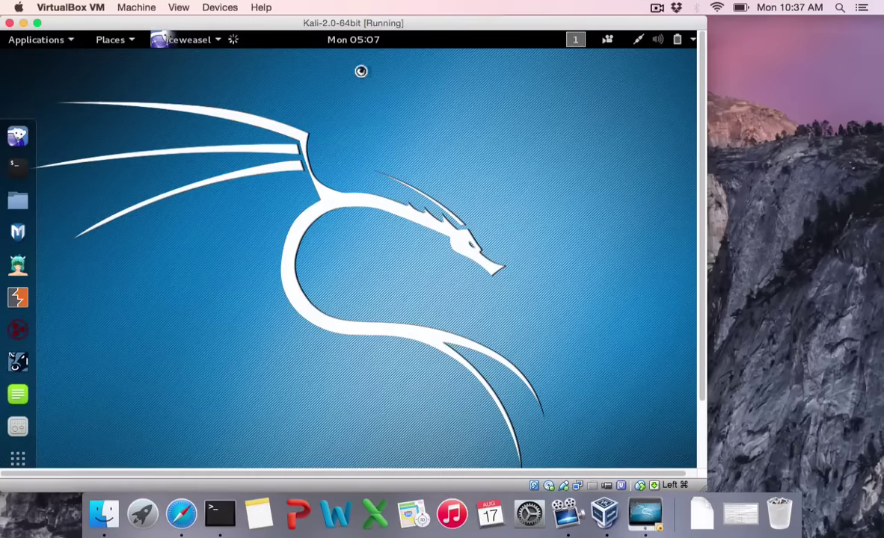
{"action": "left_click", "coordinate": [65, 39]}
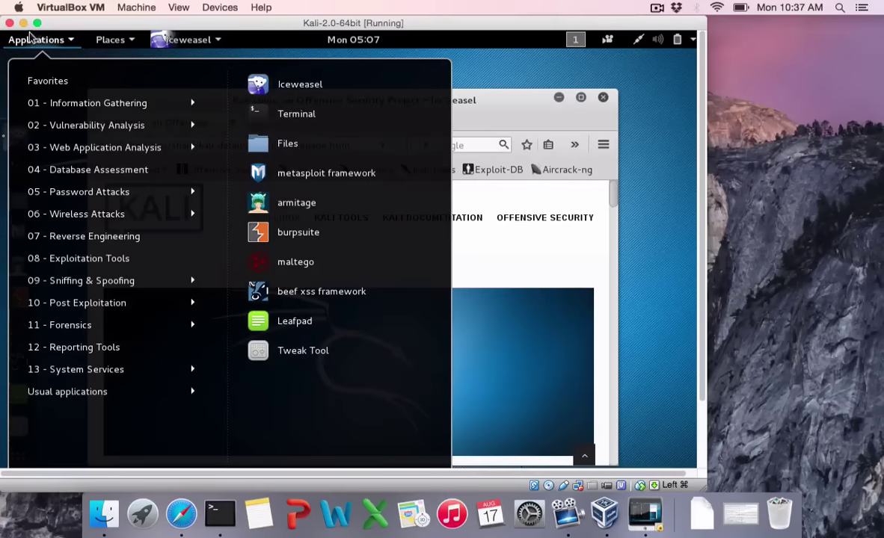
- Dismiss the application list, close the Iceweasel browser and enlarge the virtual machine's window to fill the screen
{"action": "left_click", "coordinate": [491, 101]}
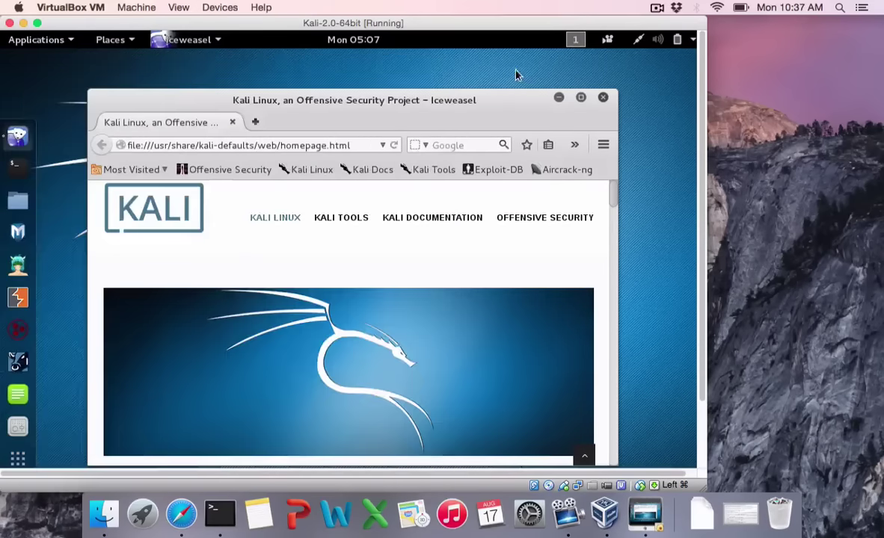
{"action": "left_click", "coordinate": [604, 98]}
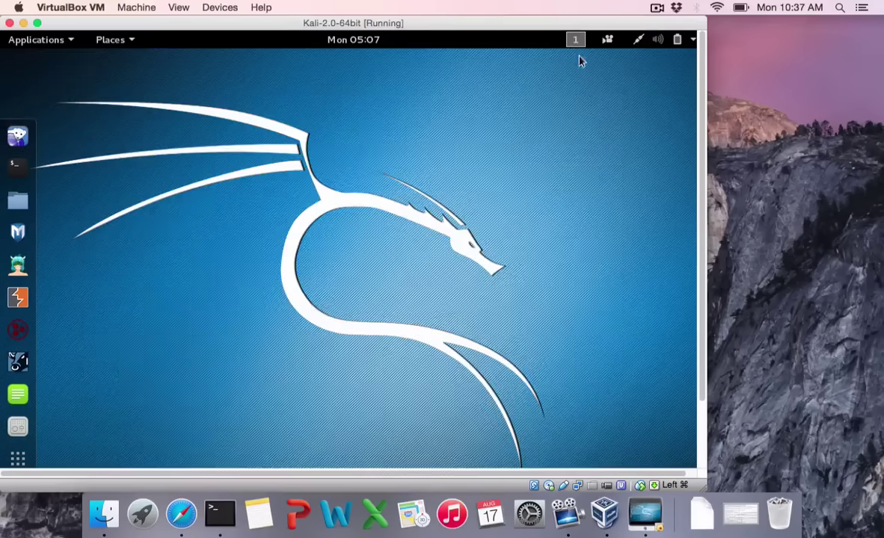
{"action": "left_click", "coordinate": [36, 23]}
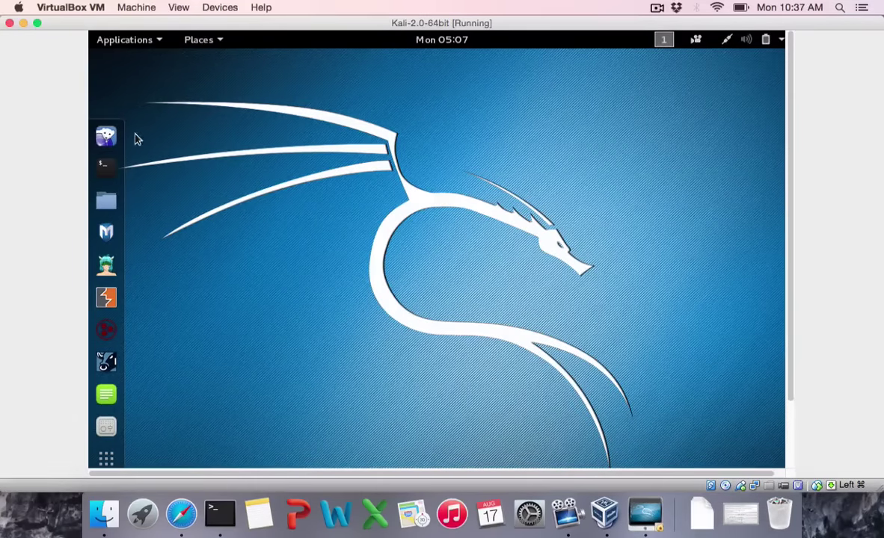
- Close the running Kali-2.0-64bit machine by powering it off
{"action": "left_click", "coordinate": [134, 10]}
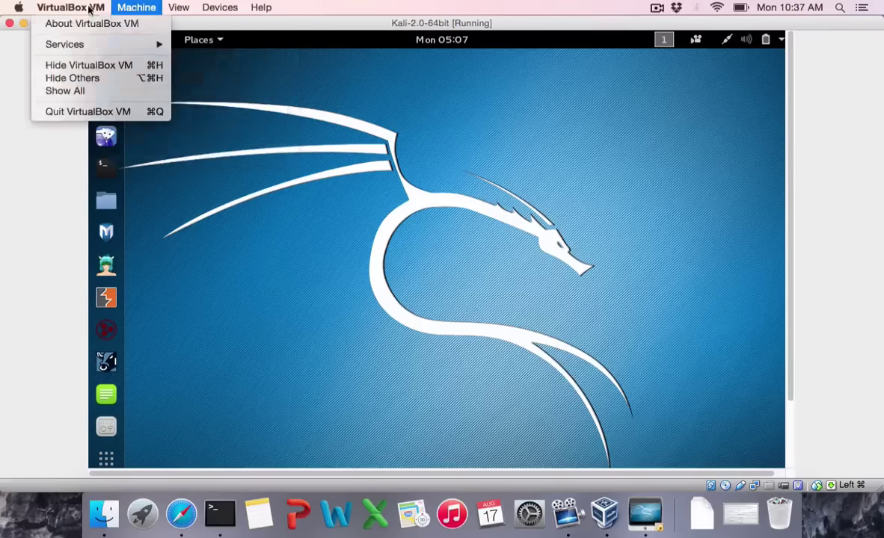
{"action": "left_click", "coordinate": [127, 52]}
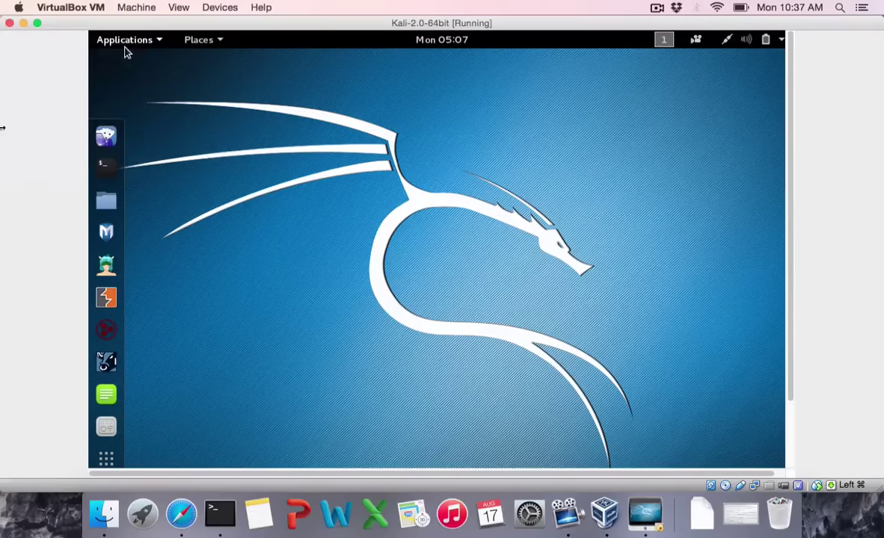
{"action": "left_click", "coordinate": [10, 23]}
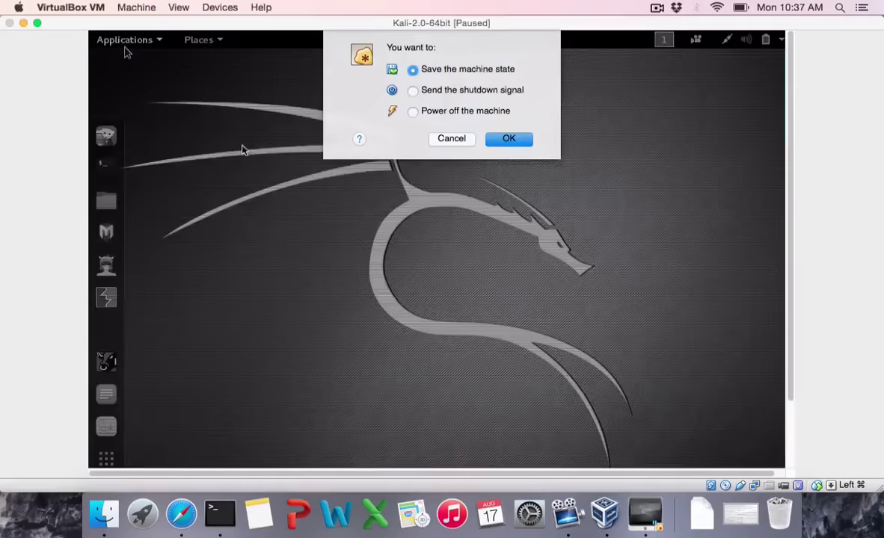
{"action": "left_click", "coordinate": [417, 110]}
{"action": "left_click", "coordinate": [507, 138]}
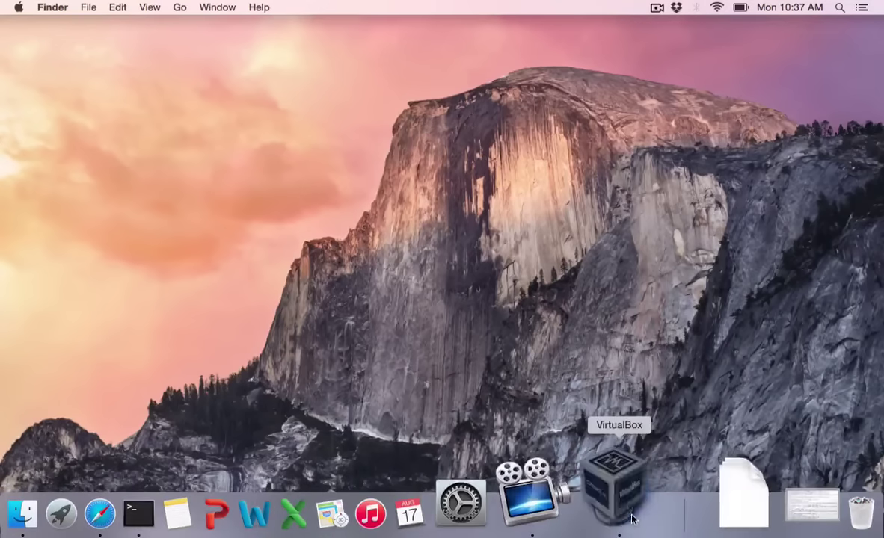
- Start the Kali-2.0-64bit machine again and boot it with the text-mode Install option
{"action": "left_click", "coordinate": [630, 490]}
{"action": "left_click", "coordinate": [90, 50]}
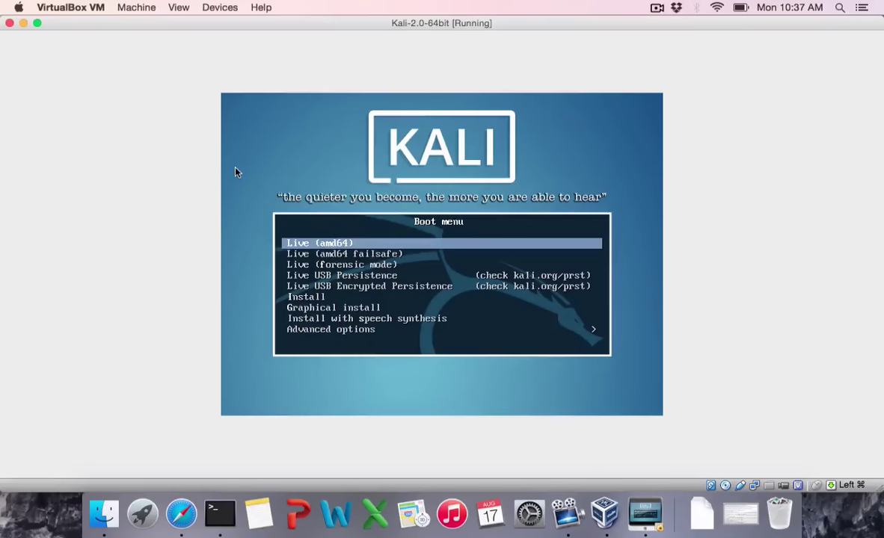
{"action": "key", "text": "Down"}
{"action": "key", "text": "Down"}
{"action": "key", "text": "Down"}
{"action": "key", "text": "Down"}
{"action": "key", "text": "Down"}
{"action": "key", "text": "Down"}
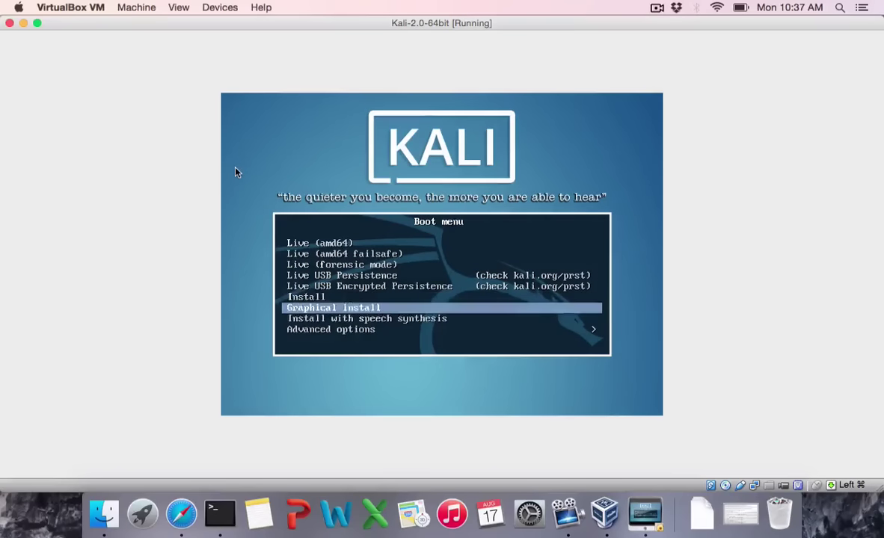
{"action": "key", "text": "Down"}
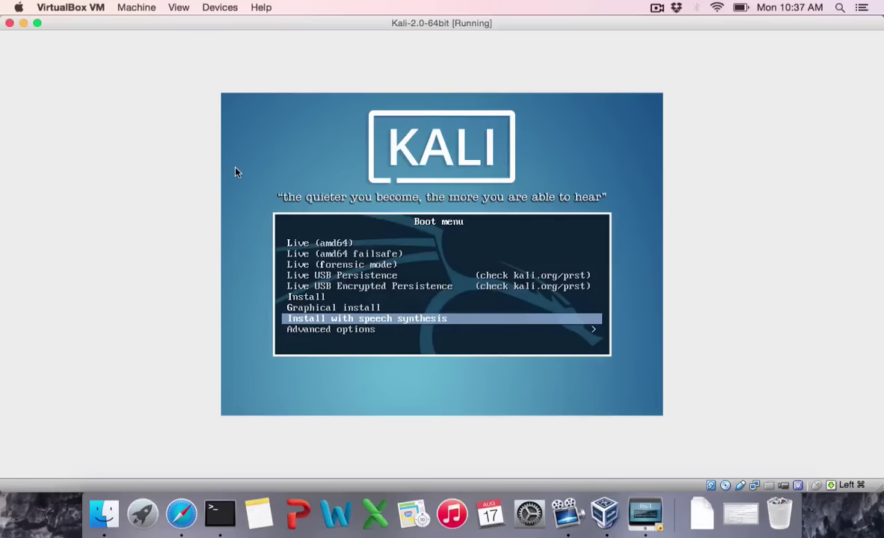
{"action": "key", "text": "Up"}
{"action": "key", "text": "Up"}
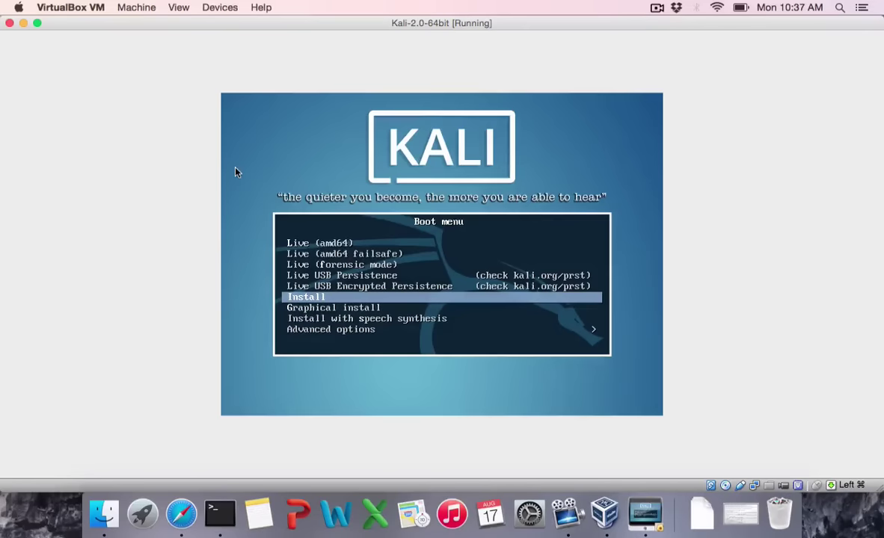
{"action": "key", "text": "Return"}
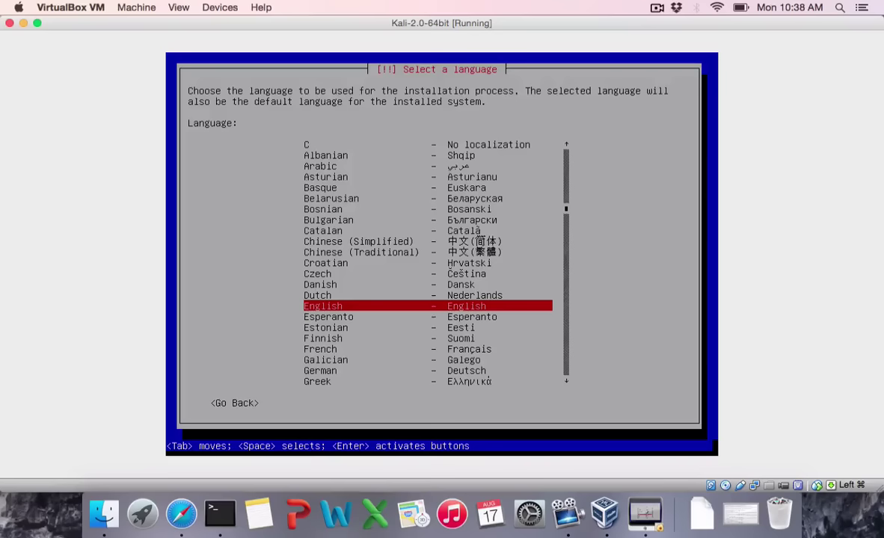
- Set the installer's language to English, the location to India and the keymap to American English
{"action": "key", "text": "Return"}
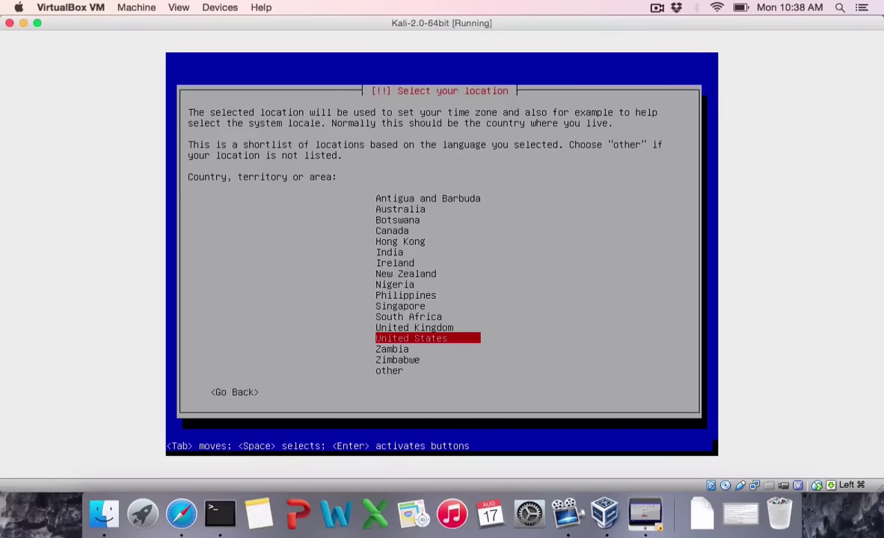
{"action": "key", "text": "Up"}
{"action": "key", "text": "Up"}
{"action": "key", "text": "Up"}
{"action": "key", "text": "Up"}
{"action": "key", "text": "Down"}
{"action": "key", "text": "Down"}
{"action": "key", "text": "Up"}
{"action": "key", "text": "Up"}
{"action": "key", "text": "Up"}
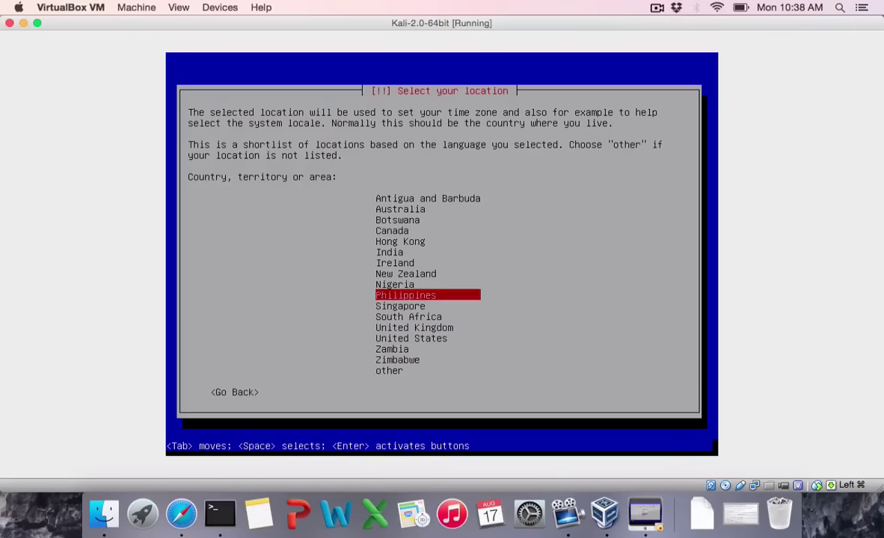
{"action": "key", "text": "Up"}
{"action": "key", "text": "Up"}
{"action": "key", "text": "Up"}
{"action": "key", "text": "Up"}
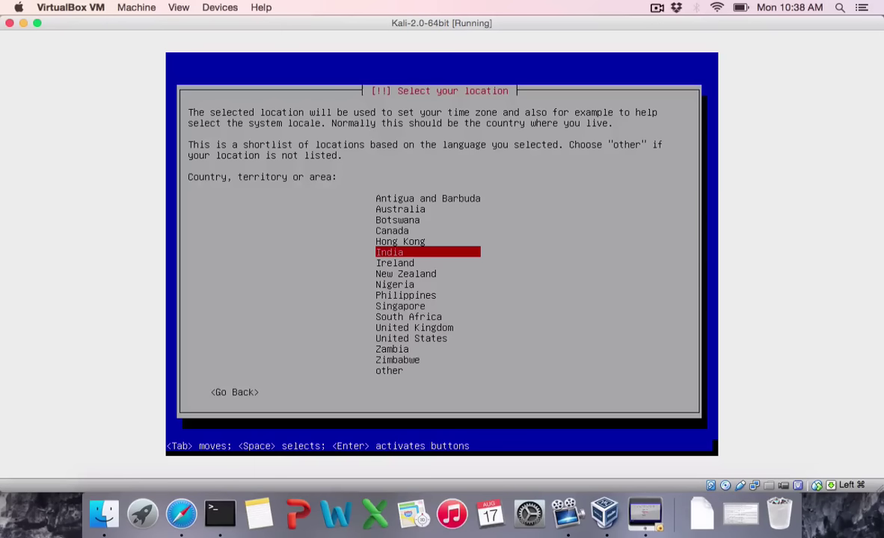
{"action": "key", "text": "Return"}
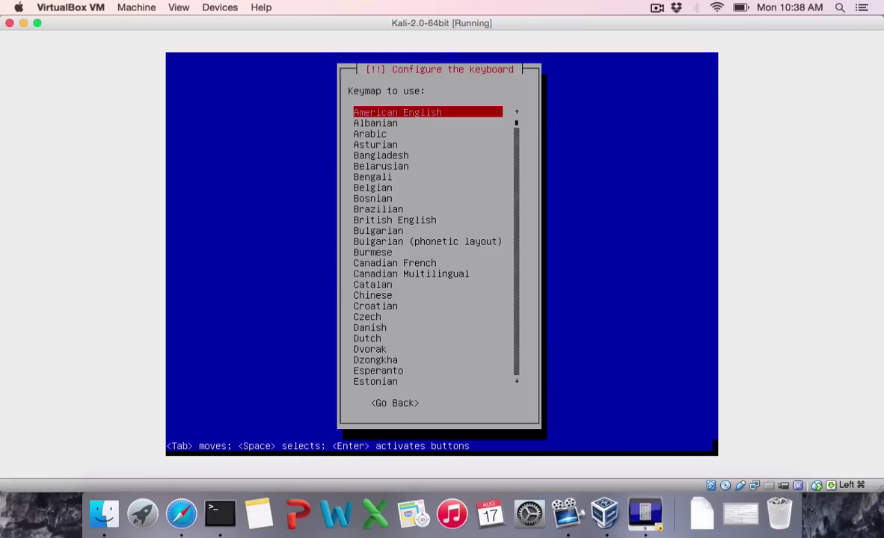
{"action": "key", "text": "Return"}
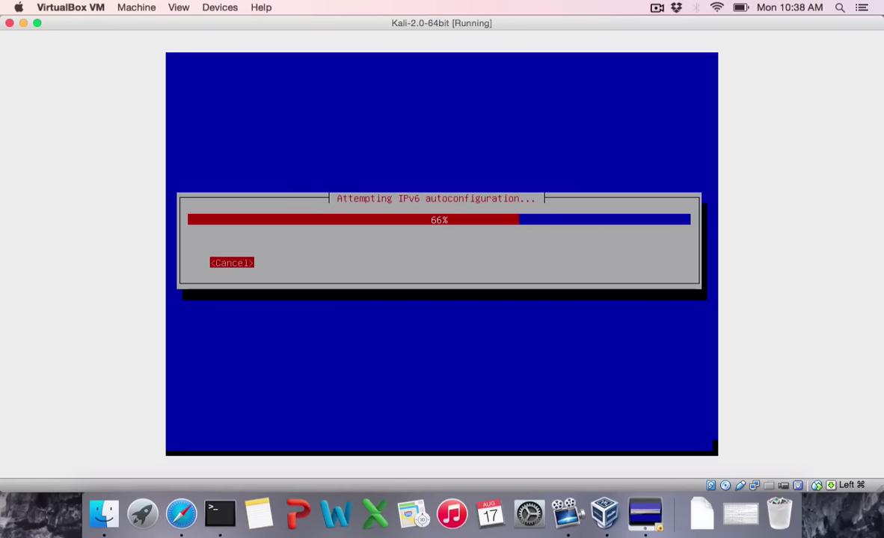
{"action": "left_click", "coordinate": [656, 7]}
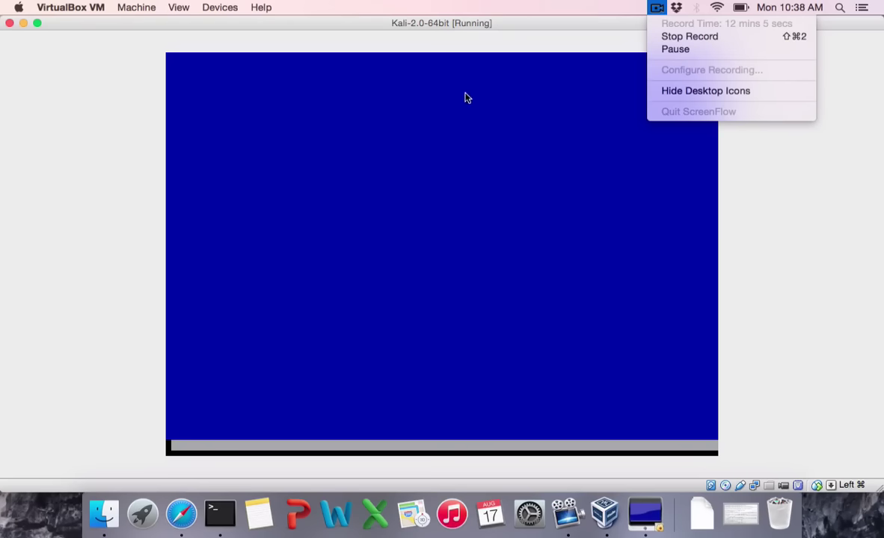
{"action": "left_click", "coordinate": [661, 49]}
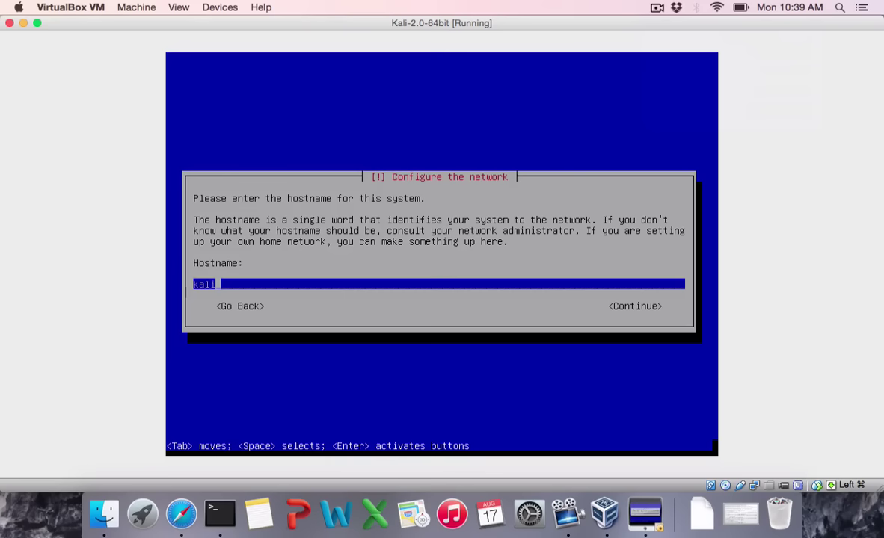
- Replace the system's hostname with Home and enter a domain name for the network
{"action": "key", "text": "BackSpace"}
{"action": "key", "text": "BackSpace"}
{"action": "key", "text": "BackSpace"}
{"action": "key", "text": "BackSpace"}
{"action": "type", "text": "Home"}
{"action": "key", "text": "Return"}
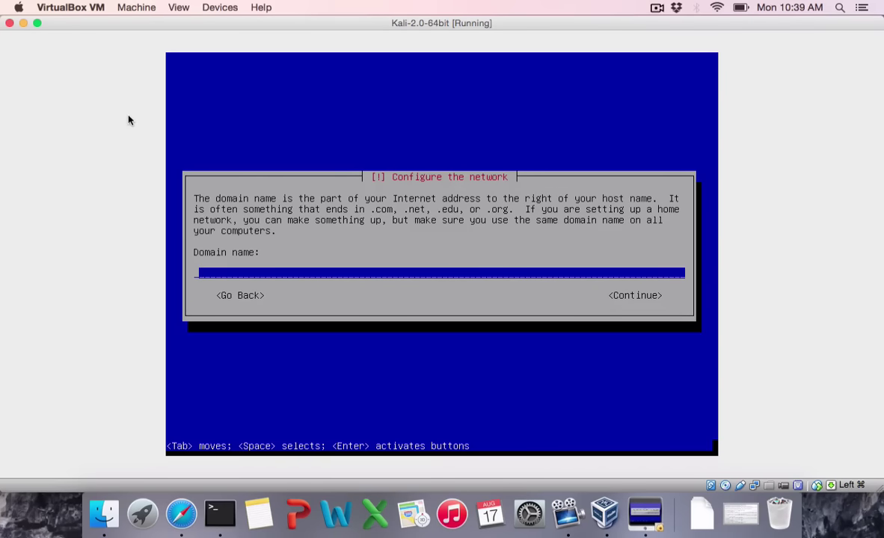
{"action": "type", "text": "john"}
{"action": "key", "text": "Return"}
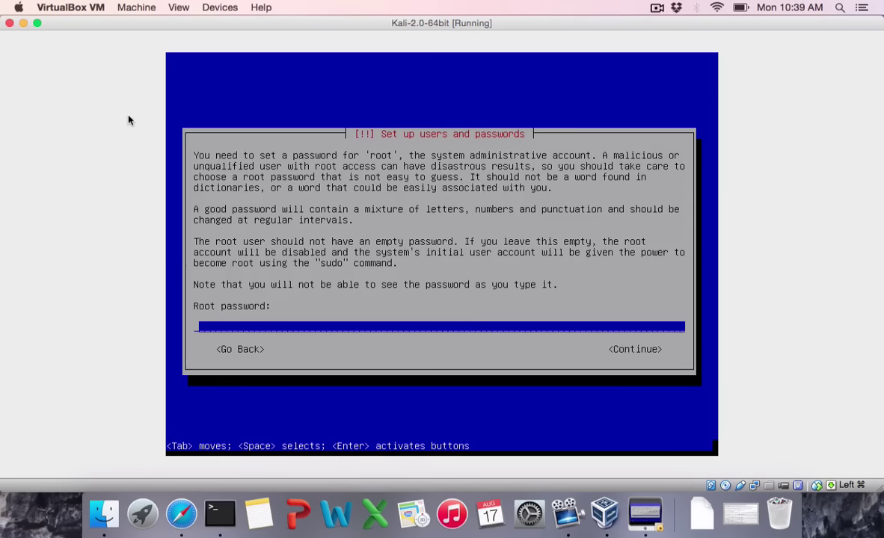
- Set the root account's password and re-enter it for verification
{"action": "type", "text": "***********"}
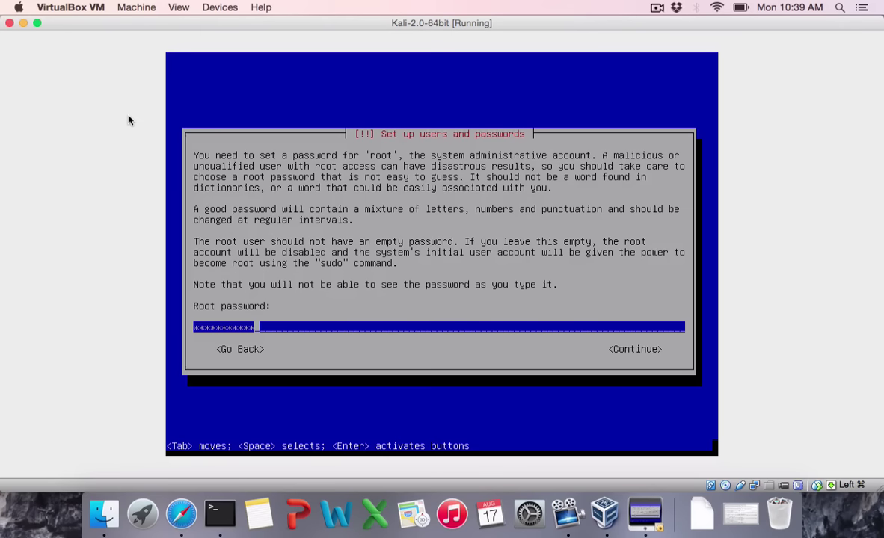
{"action": "key", "text": "Return"}
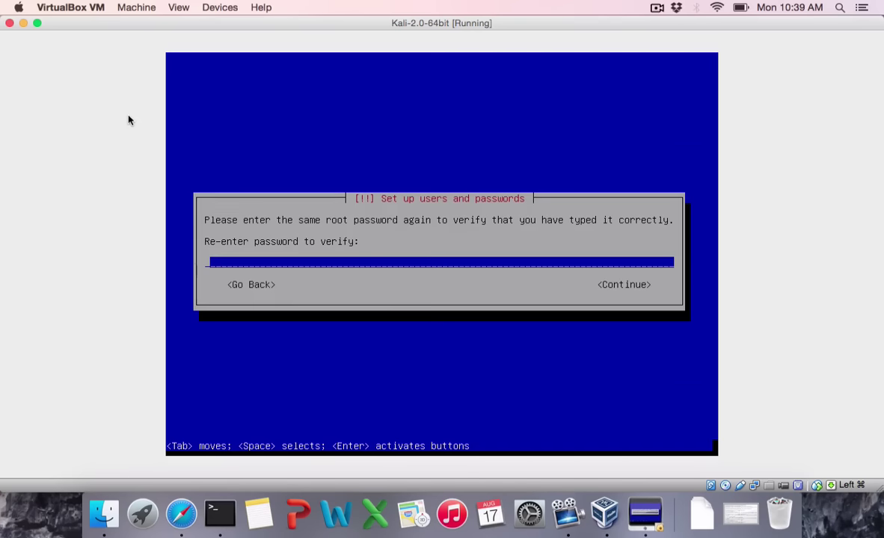
{"action": "type", "text": "***********"}
{"action": "key", "text": "Return"}
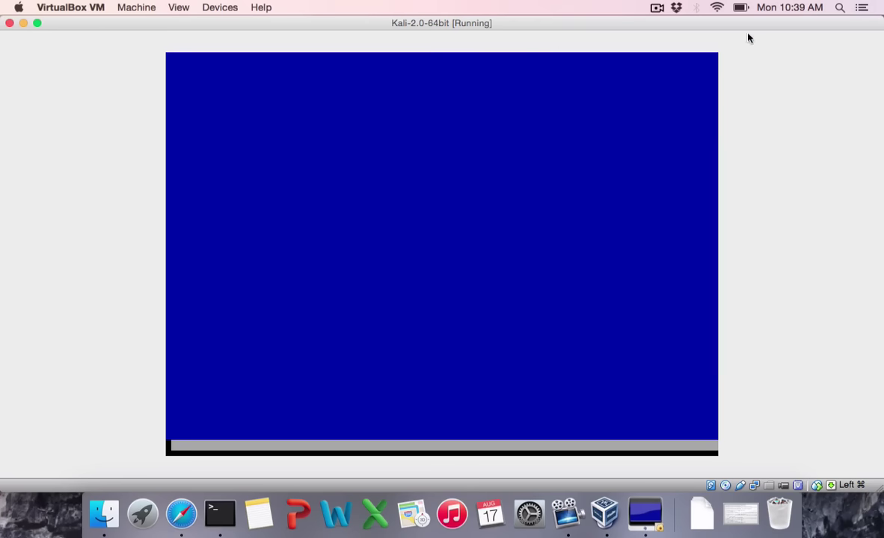
{"action": "left_click", "coordinate": [658, 9]}
{"action": "left_click", "coordinate": [710, 89]}
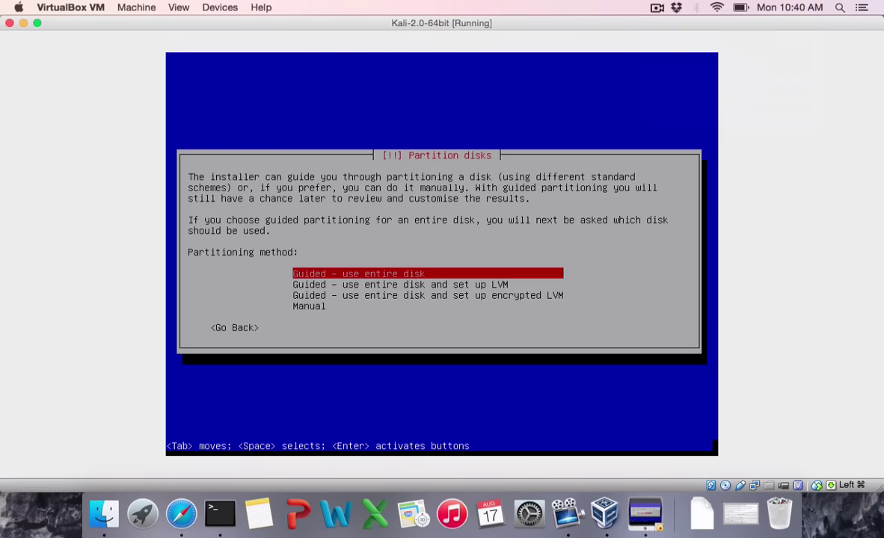
- Partition the entire sda virtual disk with the guided method, keeping all files in one partition, and finish partitioning
{"action": "key", "text": "Return"}
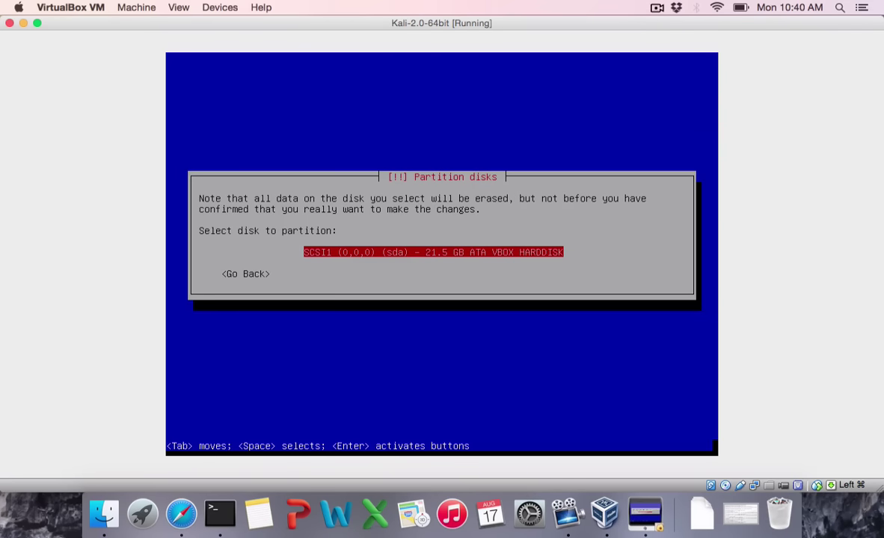
{"action": "key", "text": "Return"}
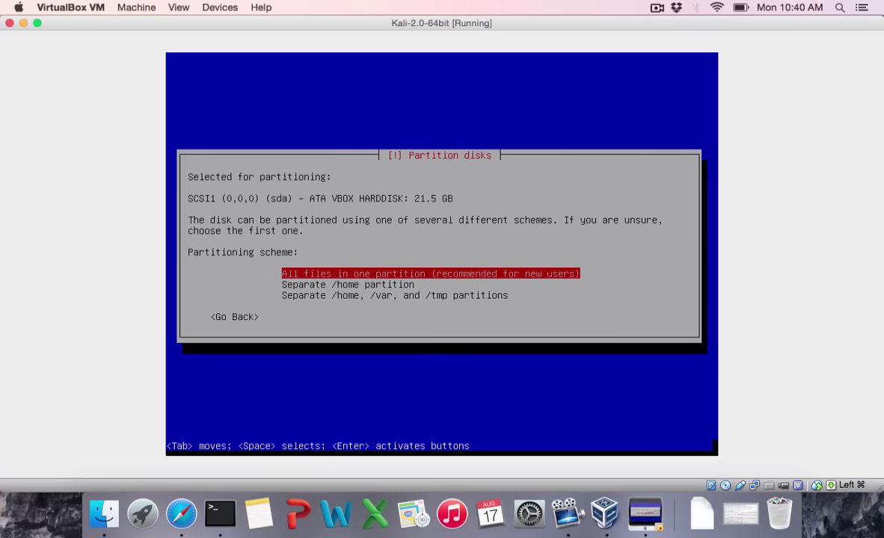
{"action": "key", "text": "Return"}
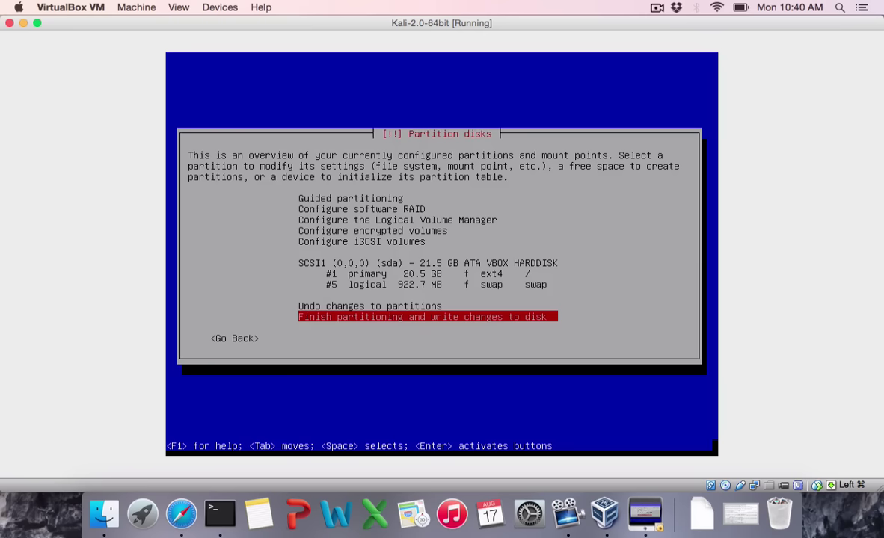
{"action": "key", "text": "Return"}
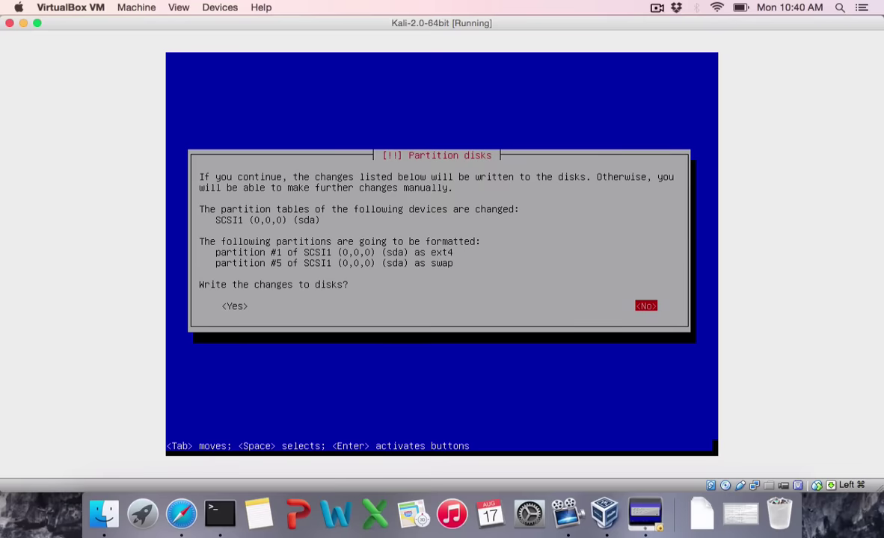